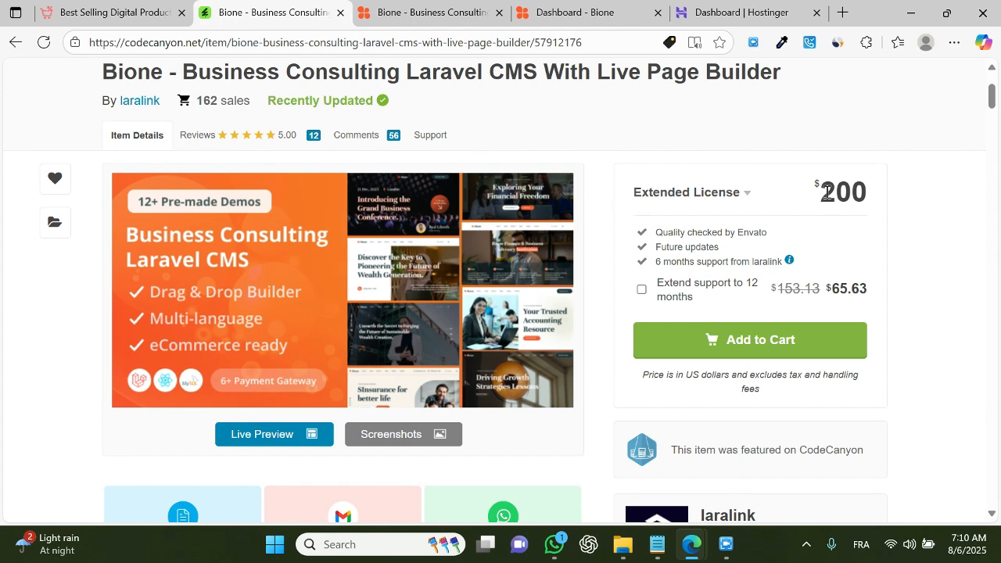
{"action": "double_click", "coordinate": [827, 192]}
{"action": "left_click", "coordinate": [907, 247]}
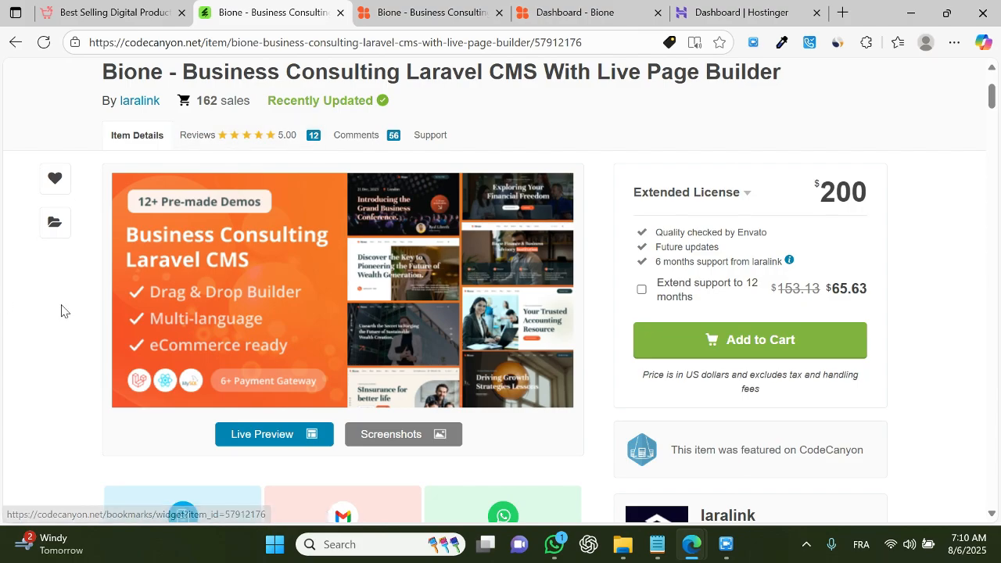
Step: Switch to the Bione demo landing page and scroll through its feature sections
{"action": "left_click", "coordinate": [426, 12]}
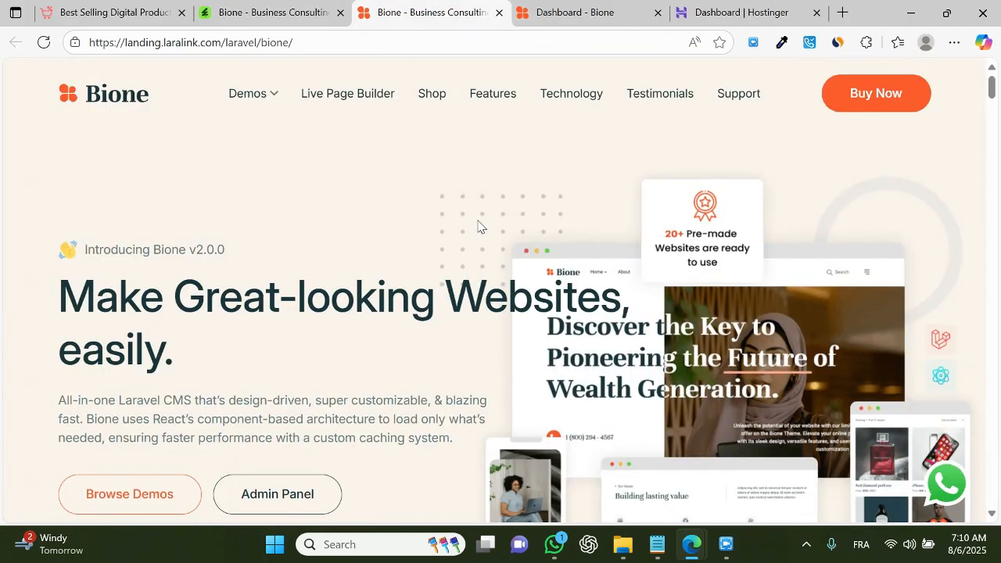
{"action": "scroll", "coordinate": [875, 320], "scroll_direction": "down", "scroll_amount": 10}
{"action": "scroll", "coordinate": [875, 319], "scroll_direction": "down", "scroll_amount": 15}
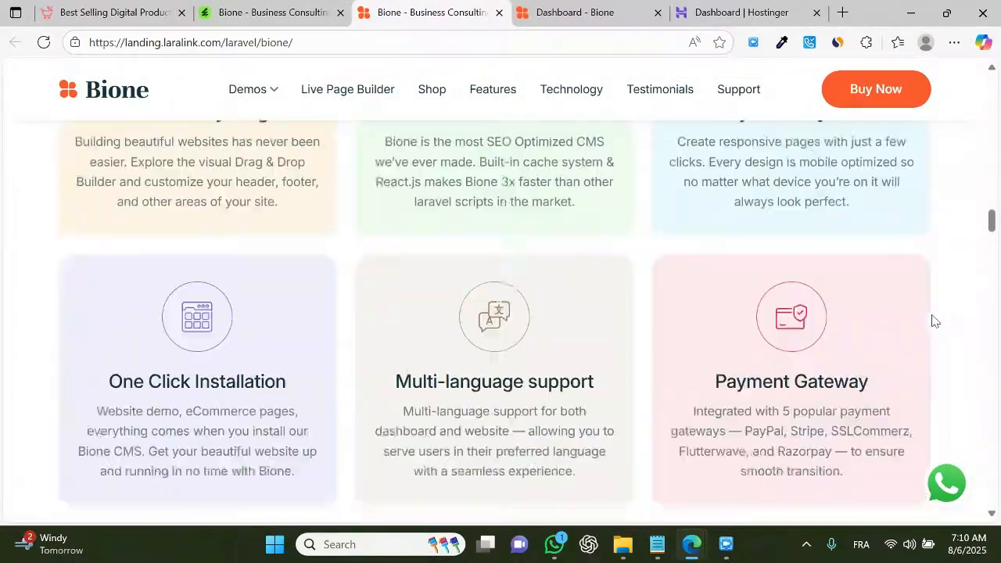
{"action": "scroll", "coordinate": [932, 314], "scroll_direction": "down", "scroll_amount": 15}
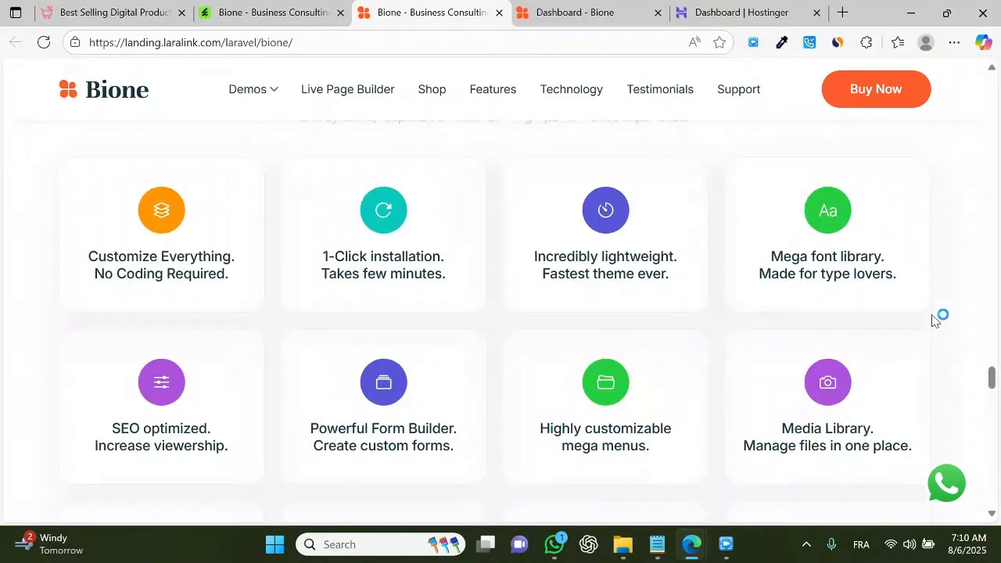
{"action": "scroll", "coordinate": [936, 319], "scroll_direction": "down", "scroll_amount": 5}
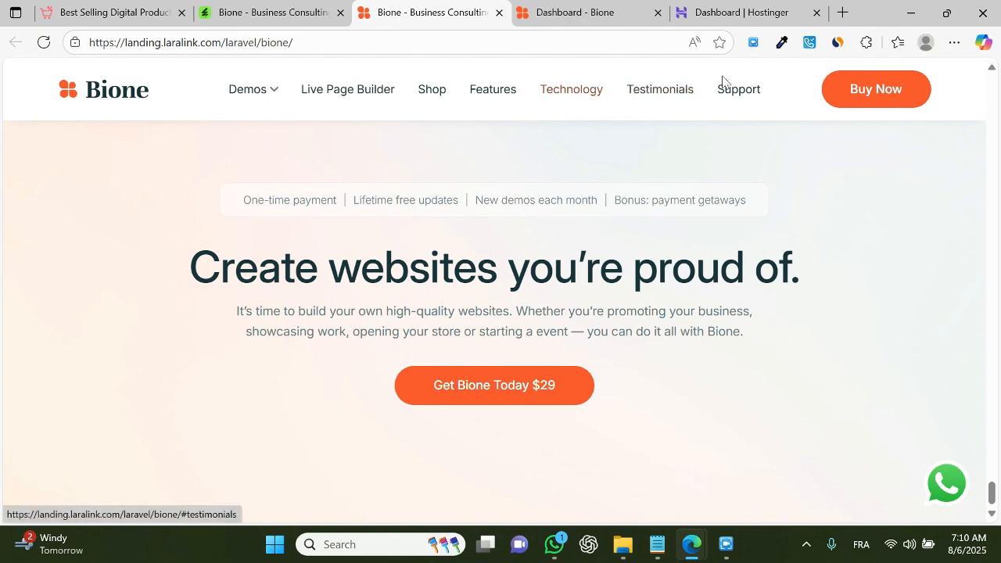
Step: Jump to the landing page's Shop section, open the shop demo and scroll through it
{"action": "left_click", "coordinate": [440, 91]}
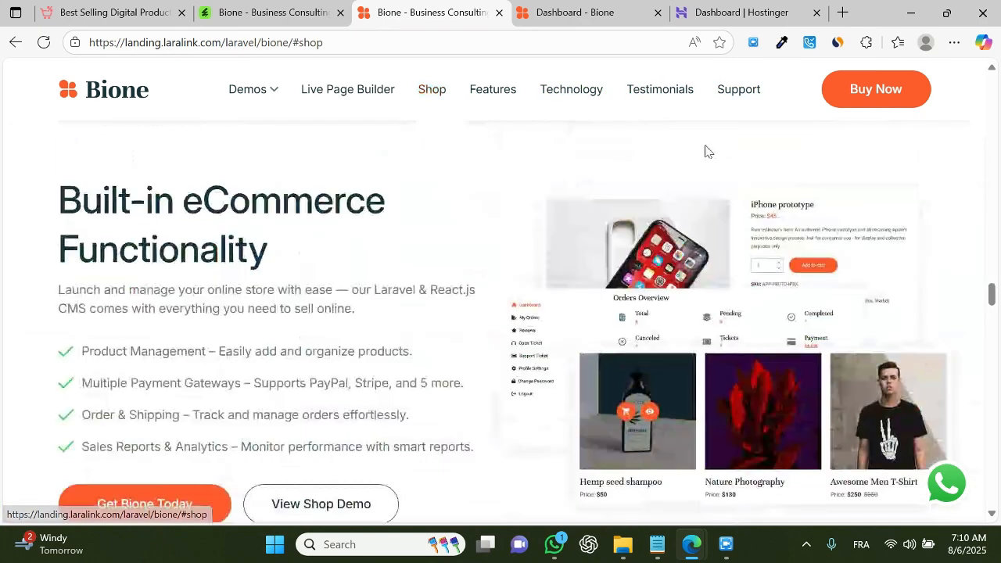
{"action": "scroll", "coordinate": [391, 313], "scroll_direction": "down", "scroll_amount": 2}
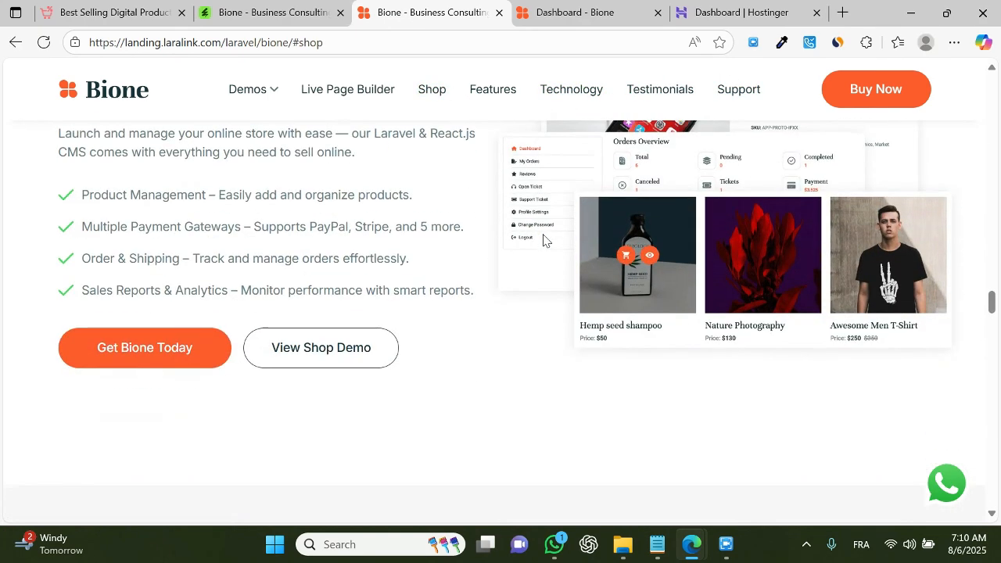
{"action": "left_click", "coordinate": [159, 362]}
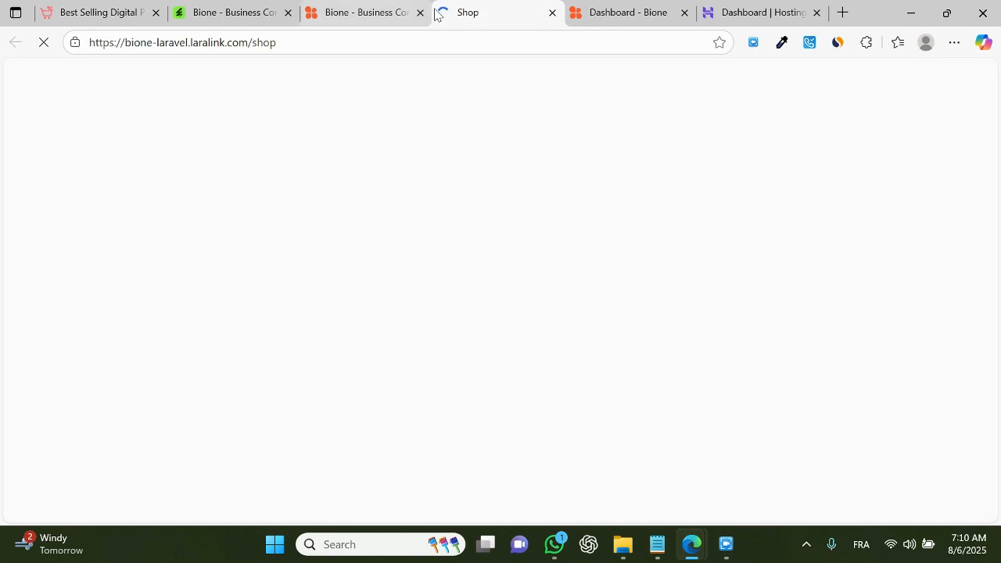
{"action": "scroll", "coordinate": [806, 266], "scroll_direction": "down", "scroll_amount": 4}
{"action": "scroll", "coordinate": [833, 262], "scroll_direction": "down", "scroll_amount": 10}
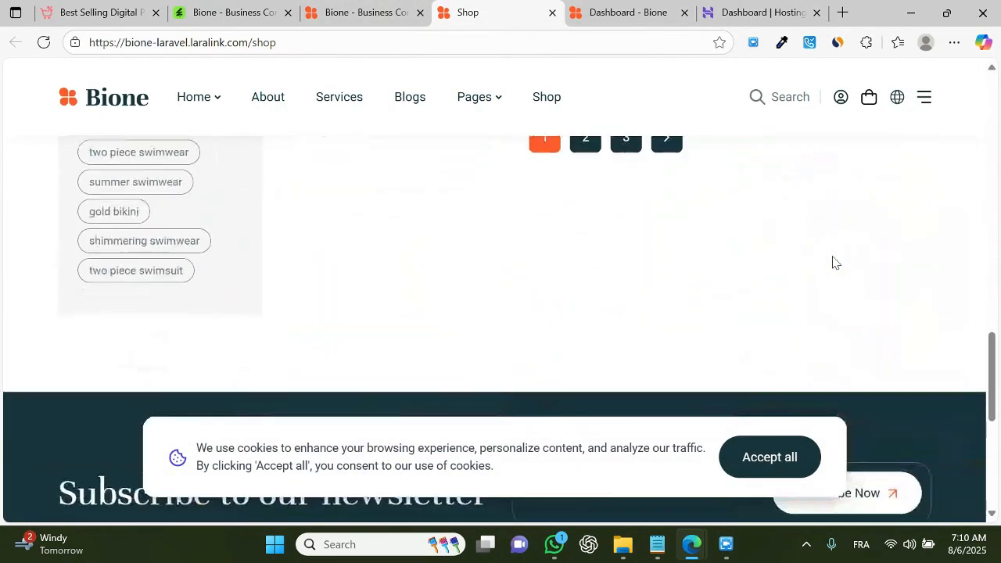
Step: Switch to the Bione admin dashboard demo and browse its sidebar menu, including the Posts submenu
{"action": "left_click", "coordinate": [657, 13]}
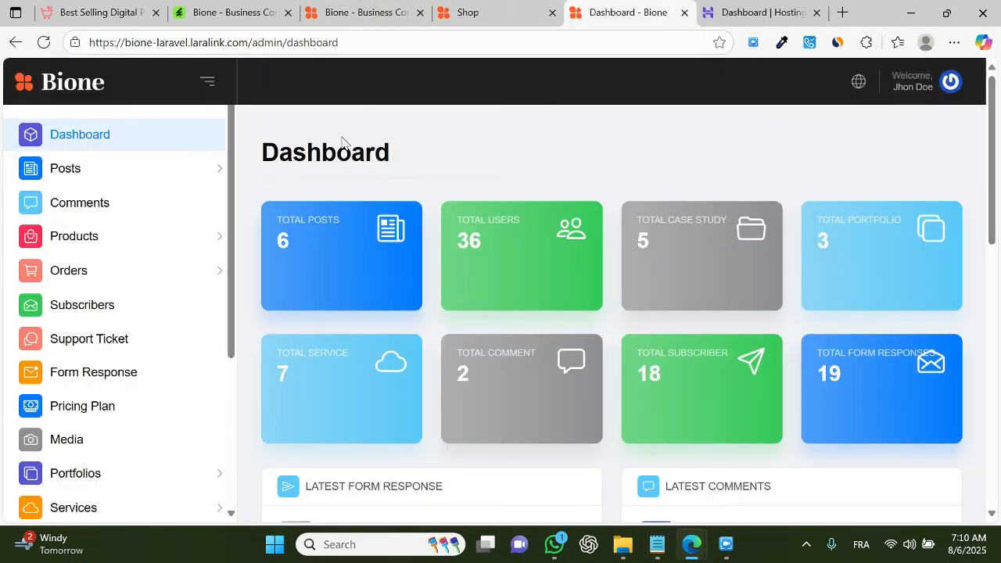
{"action": "scroll", "coordinate": [659, 284], "scroll_direction": "down", "scroll_amount": 10}
{"action": "left_click", "coordinate": [182, 175]}
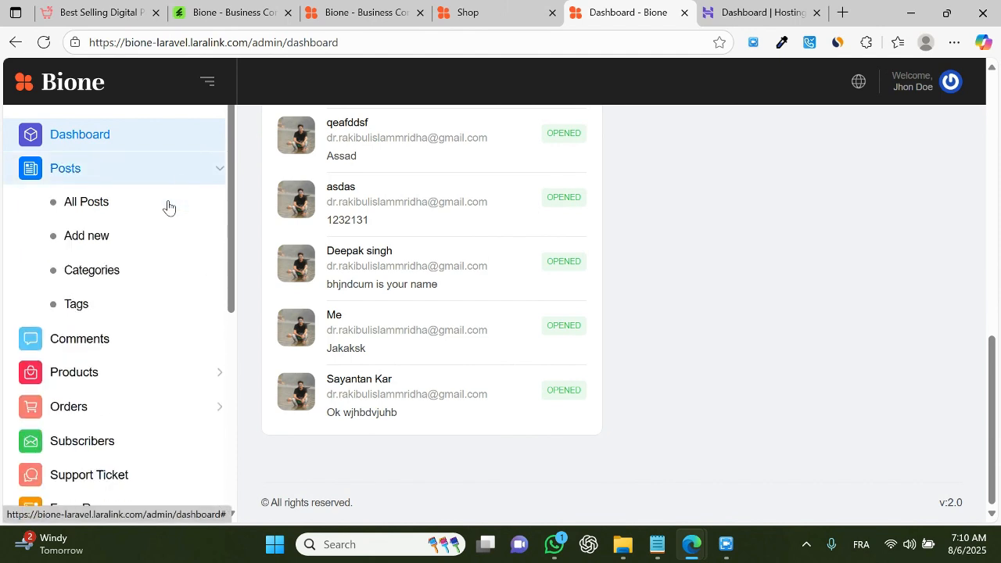
{"action": "left_click", "coordinate": [169, 163]}
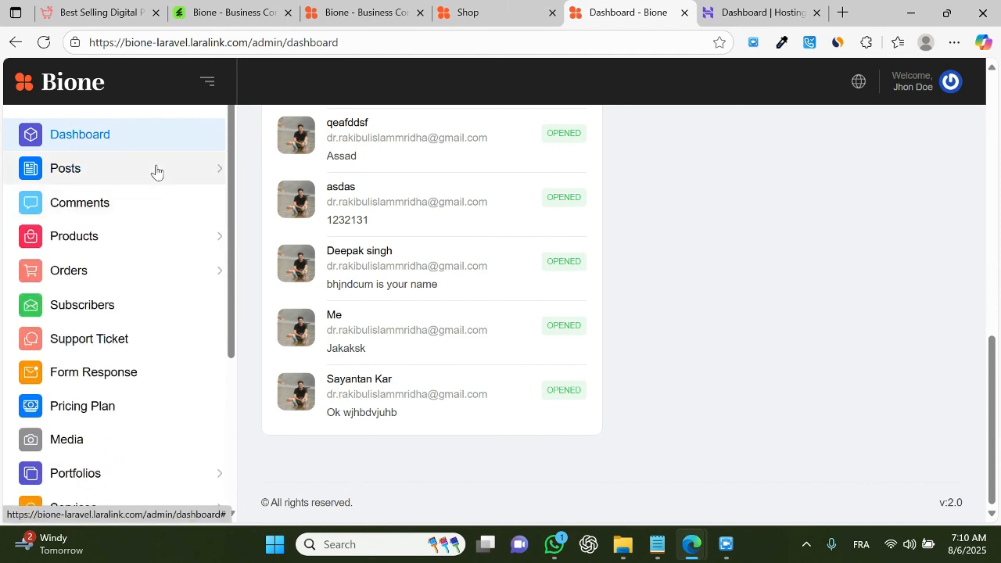
{"action": "left_click", "coordinate": [157, 240]}
{"action": "scroll", "coordinate": [157, 268], "scroll_direction": "down", "scroll_amount": 3}
{"action": "scroll", "coordinate": [152, 248], "scroll_direction": "down", "scroll_amount": 2}
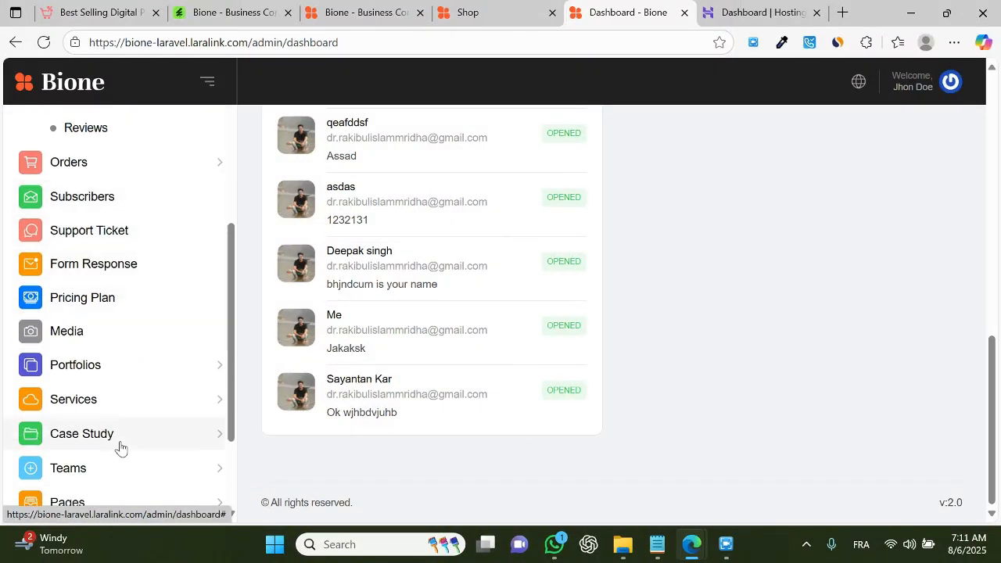
{"action": "scroll", "coordinate": [123, 446], "scroll_direction": "down", "scroll_amount": 2}
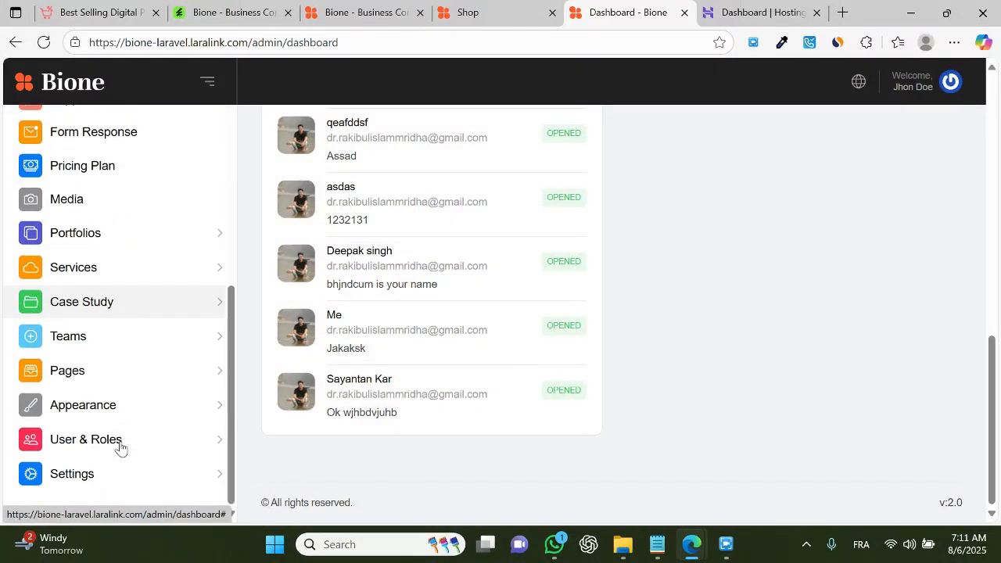
Step: Close the admin dashboard, shop demo and landing page tabs
{"action": "left_click", "coordinate": [684, 13]}
{"action": "left_click", "coordinate": [521, 14]}
{"action": "left_click", "coordinate": [552, 12]}
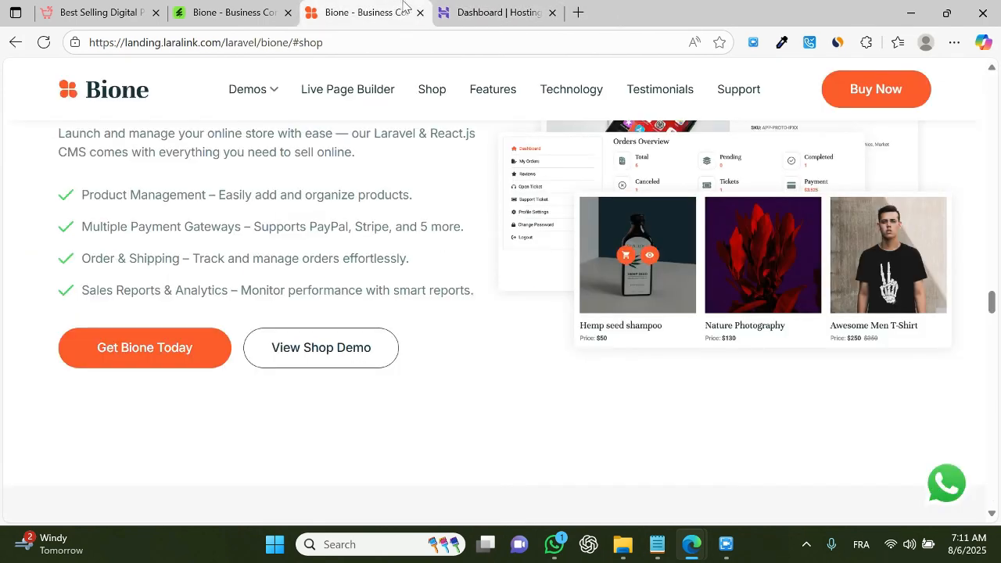
{"action": "left_click", "coordinate": [420, 14]}
Step: Review the CodeCanyon Bione item page and compare it with the AutoScript marketplace tab
{"action": "left_click", "coordinate": [235, 13]}
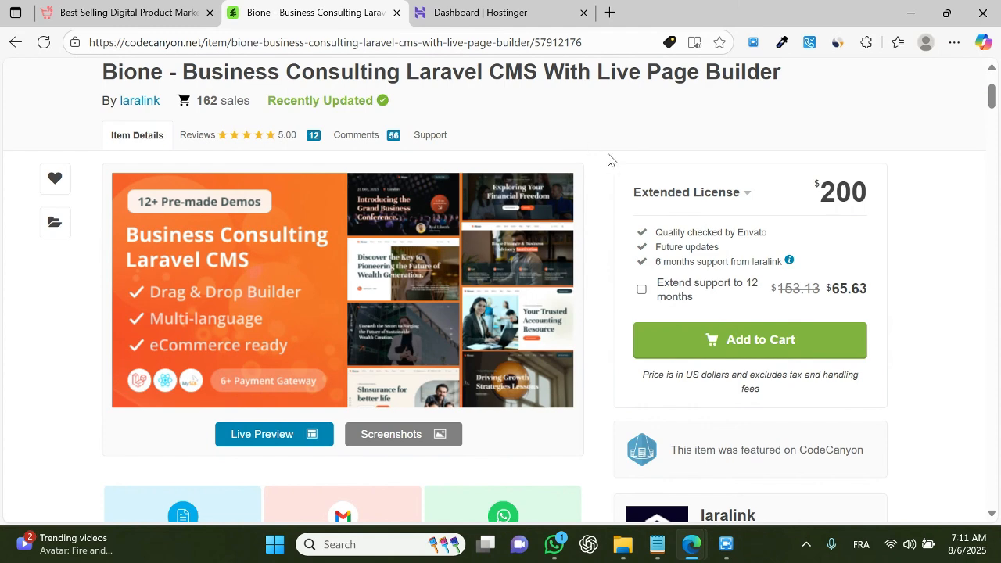
{"action": "scroll", "coordinate": [608, 158], "scroll_direction": "up", "scroll_amount": 3}
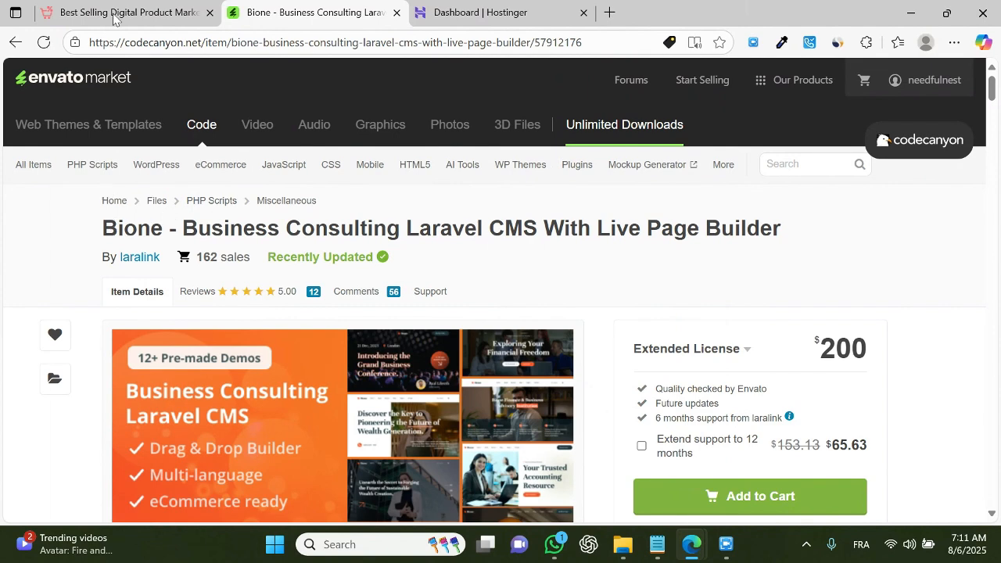
{"action": "scroll", "coordinate": [397, 158], "scroll_direction": "down", "scroll_amount": 1}
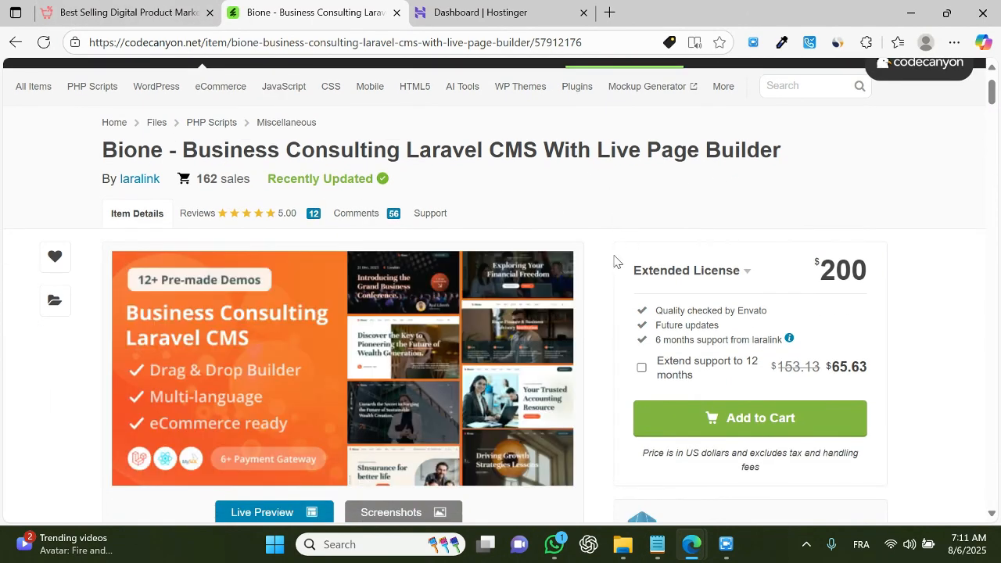
{"action": "key", "text": "ctrl+shift+Tab"}
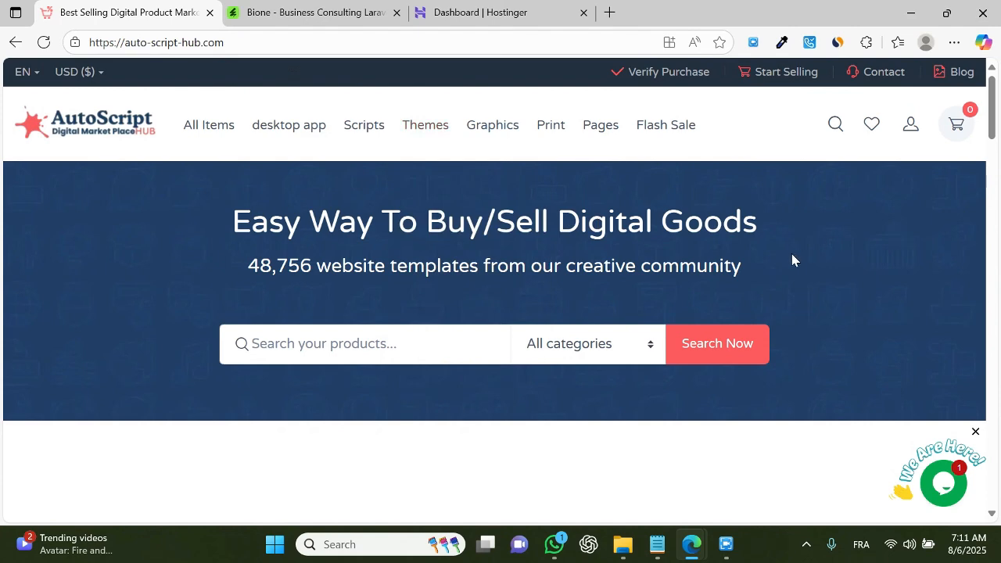
{"action": "left_click", "coordinate": [368, 12]}
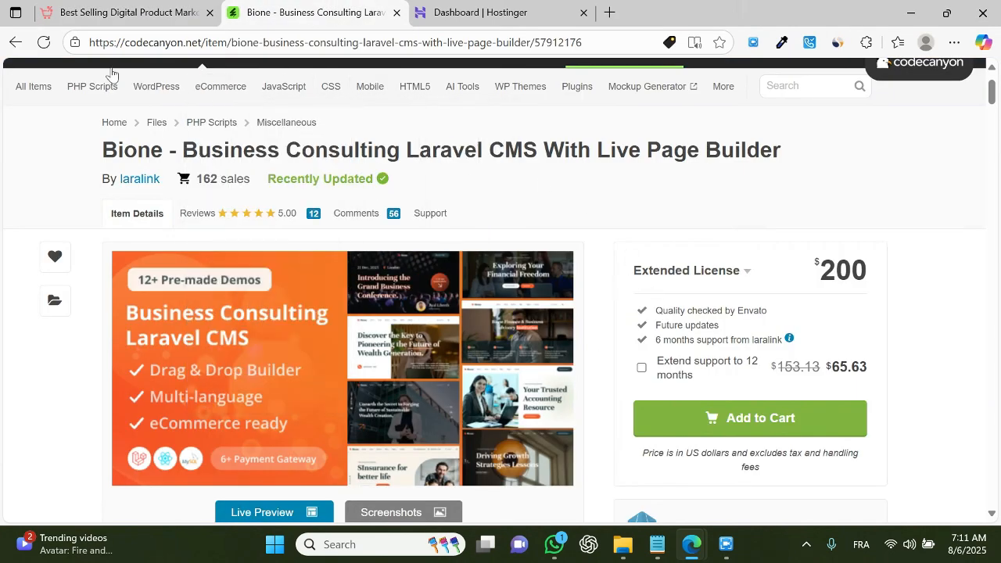
{"action": "key", "text": "ctrl+shift+Tab"}
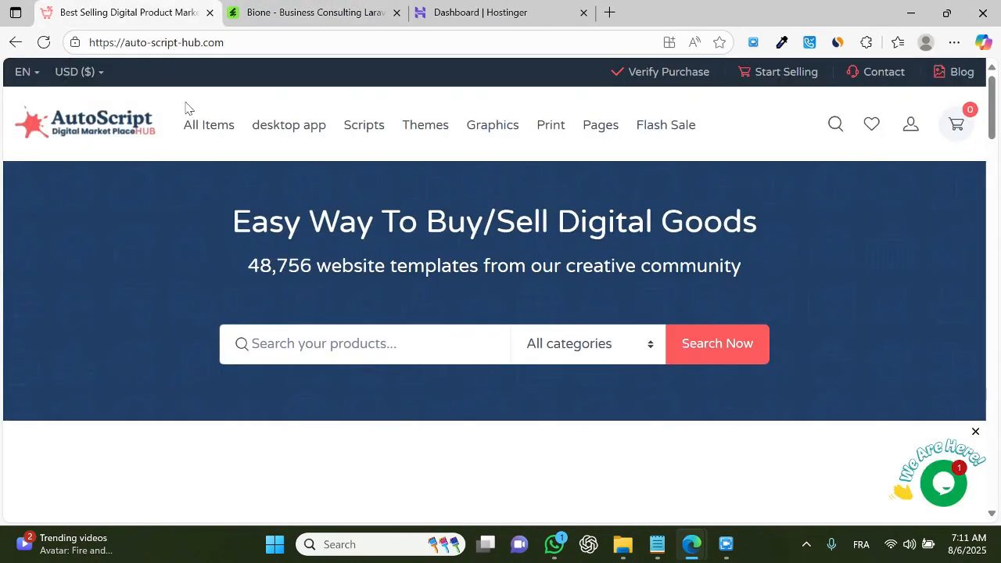
Step: Search the AutoScript marketplace for bione, picking the Bione Business Consulting Laravel CMS suggestion
{"action": "left_click", "coordinate": [351, 351]}
{"action": "type", "text": "bione"}
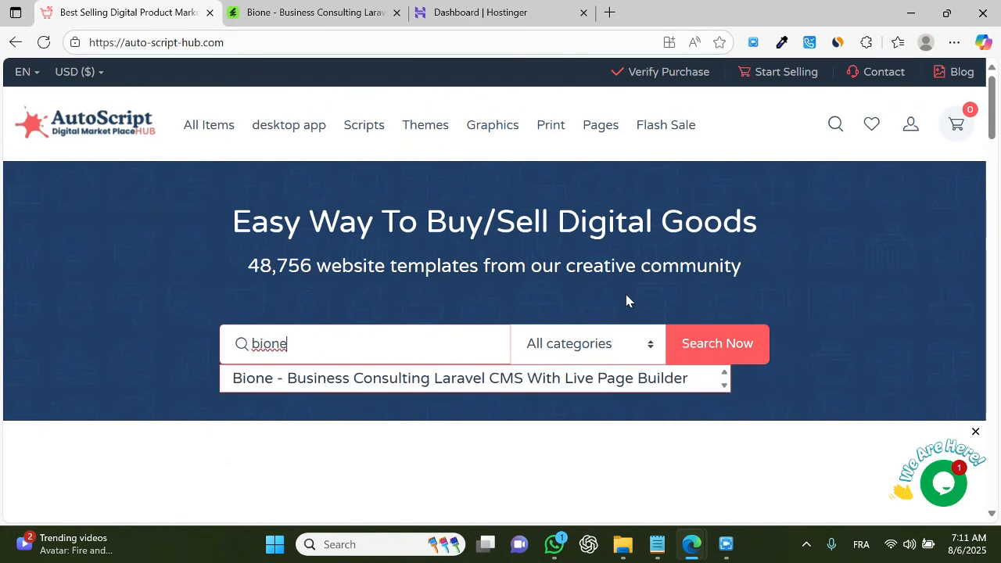
{"action": "left_click", "coordinate": [384, 379]}
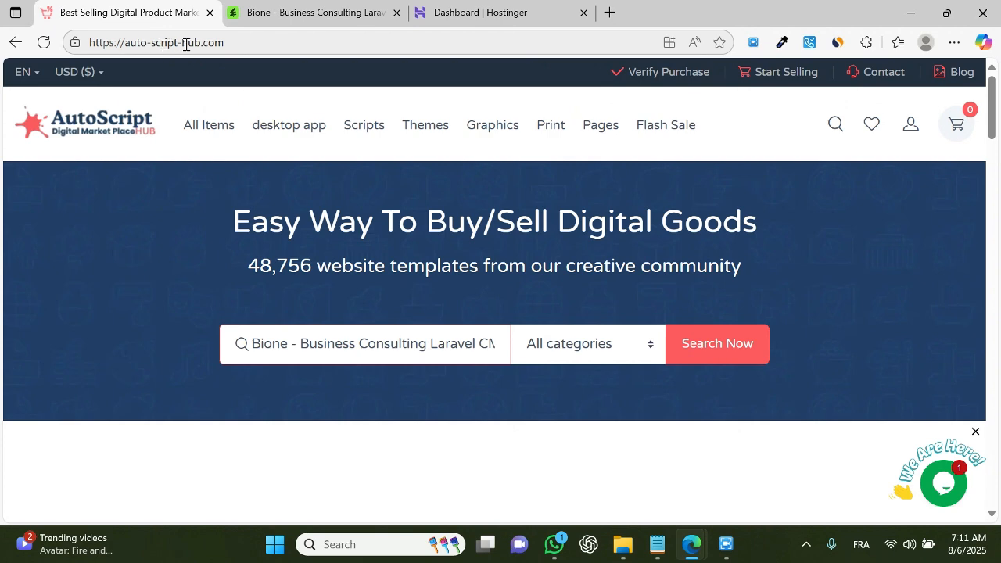
{"action": "left_click", "coordinate": [696, 360]}
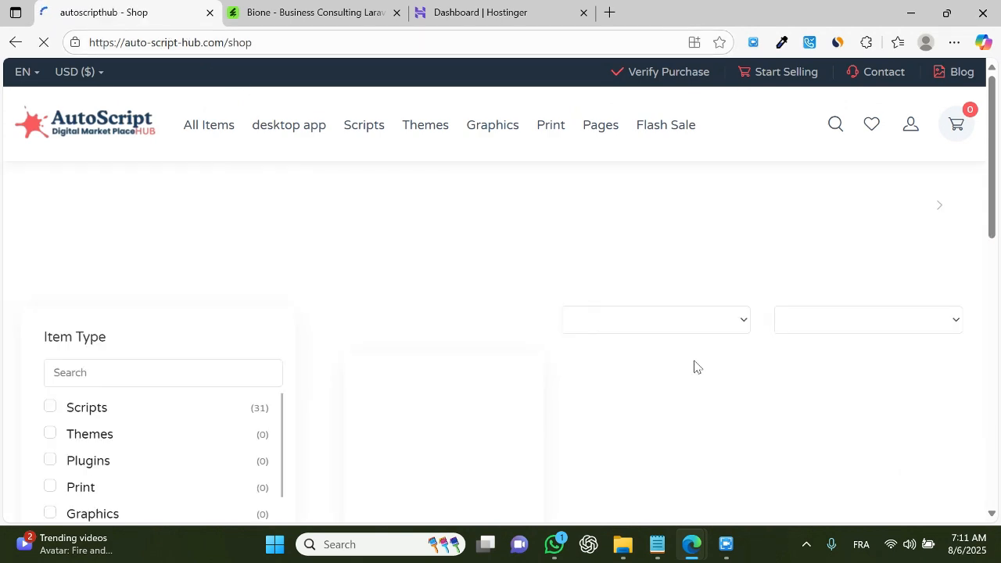
Step: Open the Bione product page from the search results
{"action": "scroll", "coordinate": [708, 352], "scroll_direction": "down", "scroll_amount": 1}
{"action": "scroll", "coordinate": [713, 345], "scroll_direction": "down", "scroll_amount": 2}
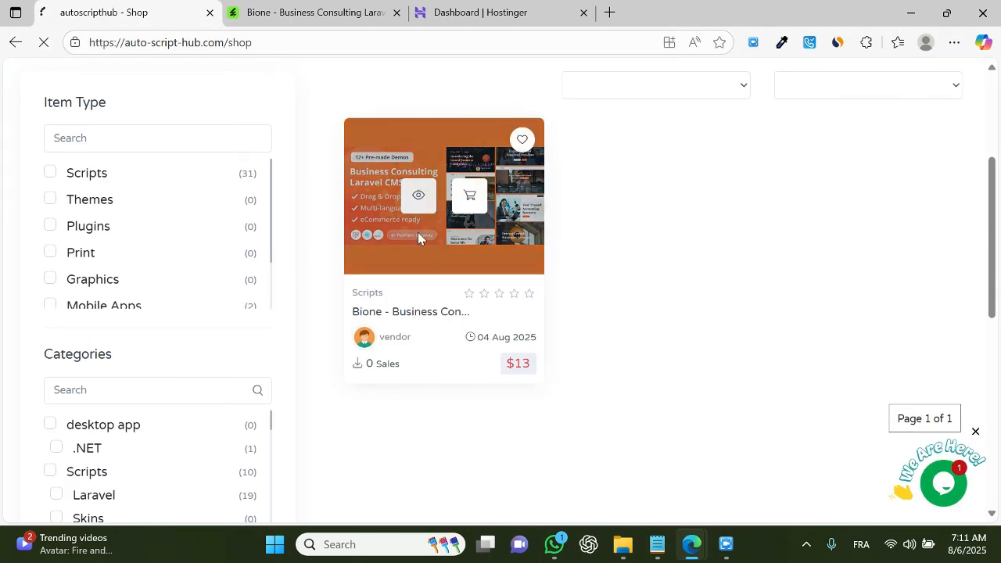
{"action": "left_click", "coordinate": [484, 258]}
{"action": "scroll", "coordinate": [680, 316], "scroll_direction": "down", "scroll_amount": 1}
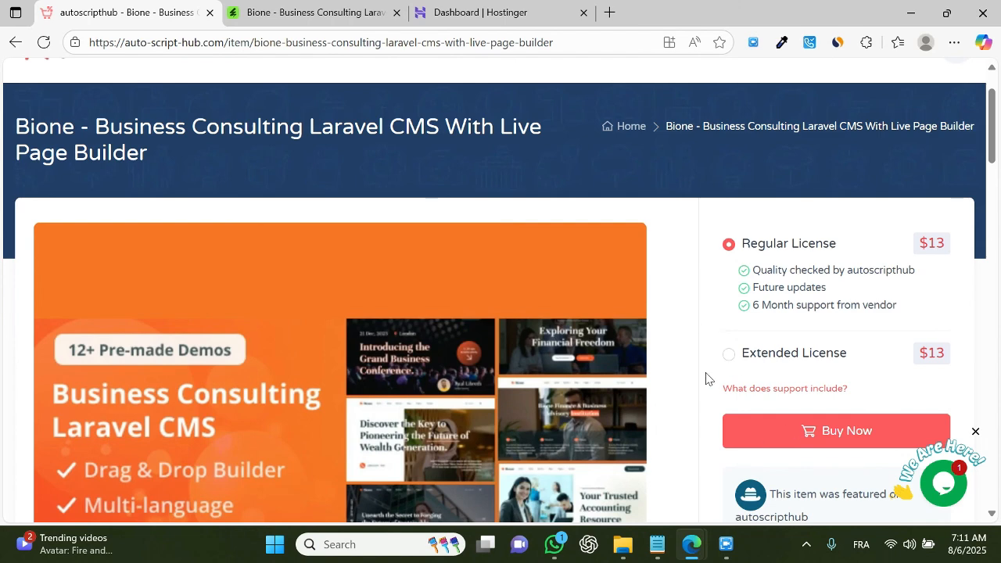
Step: Select the Extended License for Bione and buy it
{"action": "left_click", "coordinate": [729, 354]}
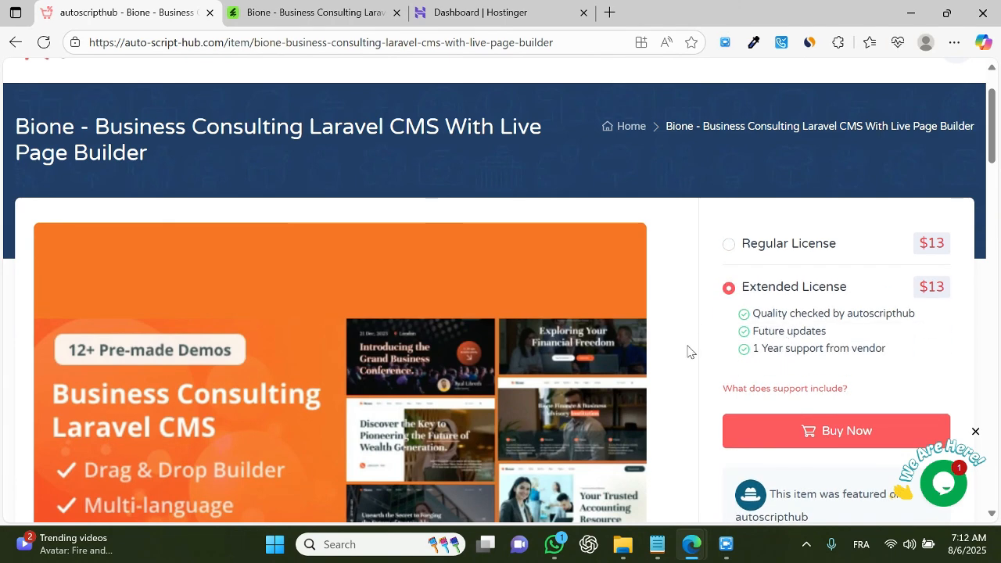
{"action": "scroll", "coordinate": [695, 350], "scroll_direction": "down", "scroll_amount": 2}
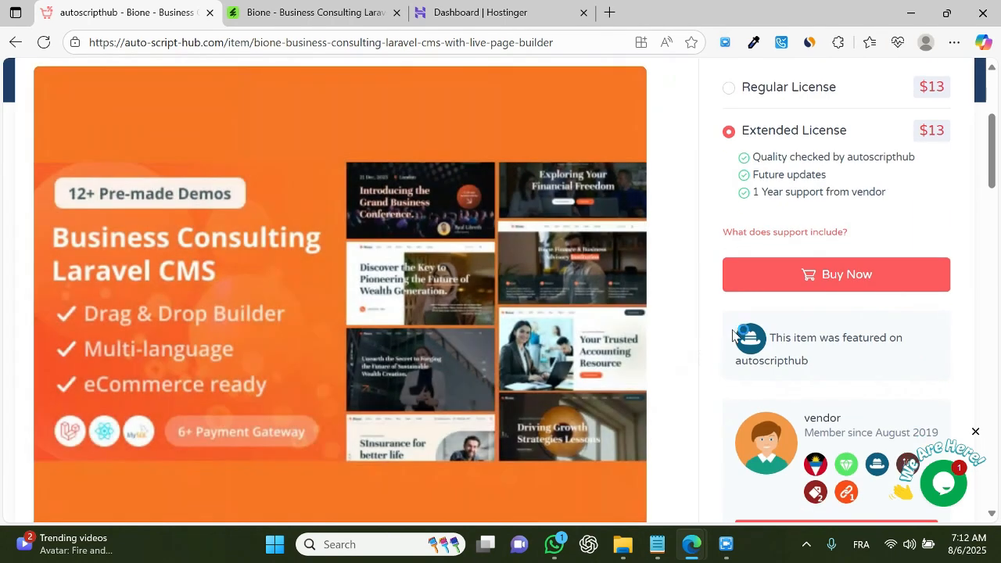
{"action": "left_click", "coordinate": [772, 288]}
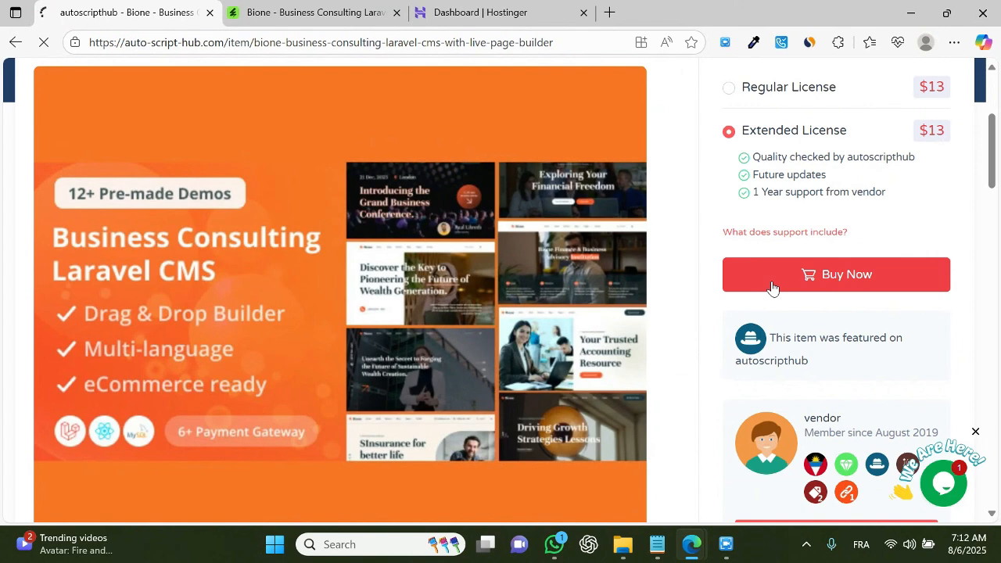
Step: Proceed from the cart to checkout and enter a customer e-mail address and account password
{"action": "scroll", "coordinate": [641, 352], "scroll_direction": "down", "scroll_amount": 1}
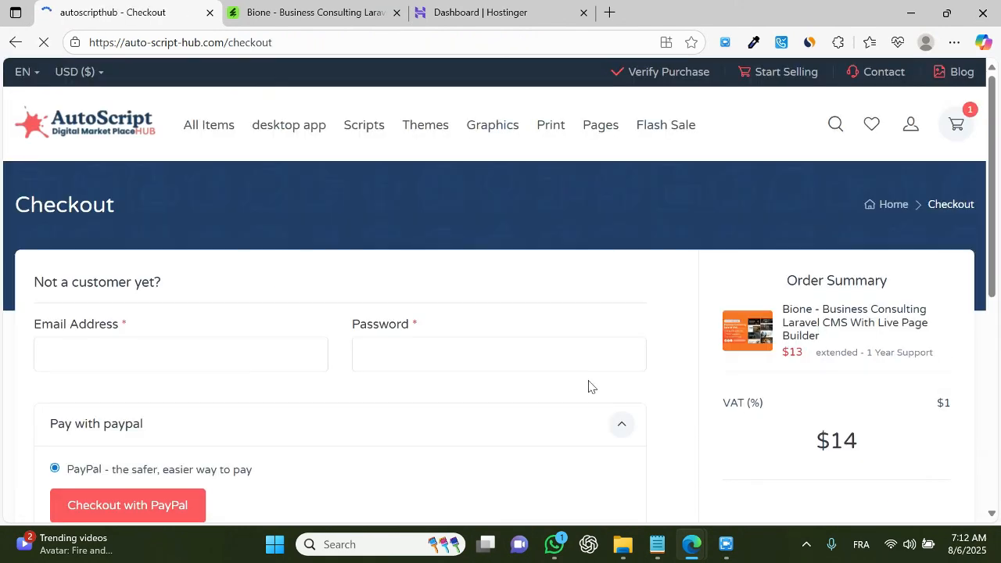
{"action": "scroll", "coordinate": [590, 387], "scroll_direction": "down", "scroll_amount": 2}
{"action": "double_click", "coordinate": [90, 198]}
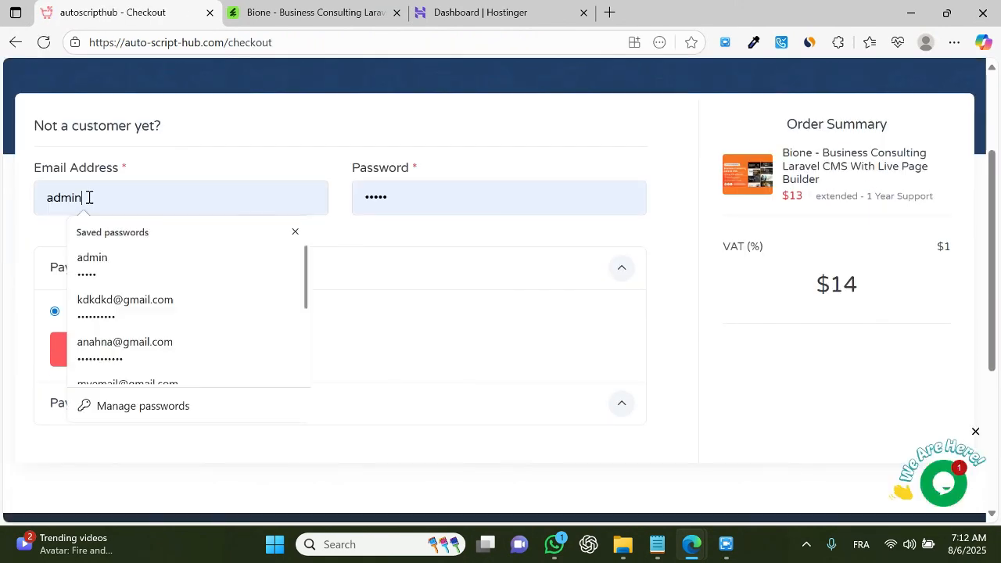
{"action": "type", "text": "kljalsjdf"}
{"action": "key", "text": "Tab"}
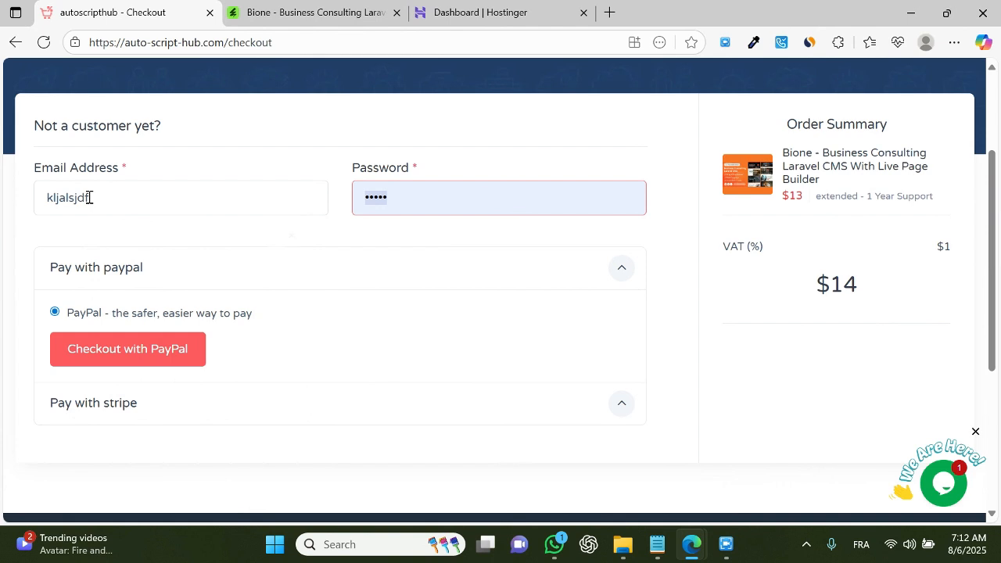
{"action": "left_click", "coordinate": [89, 198]}
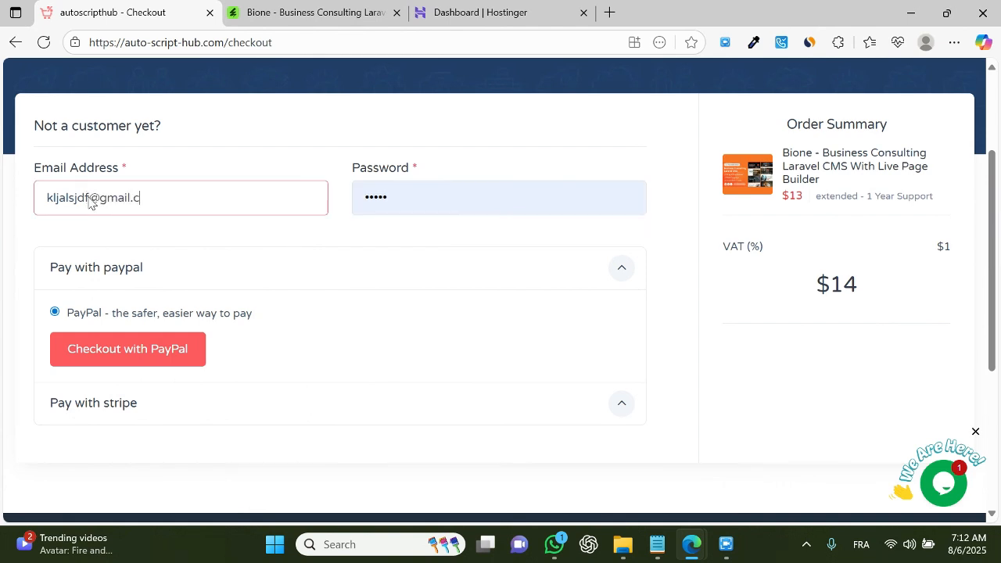
{"action": "type", "text": "@gmail.co"}
{"action": "key", "text": "Tab"}
{"action": "type", "text": "**********"}
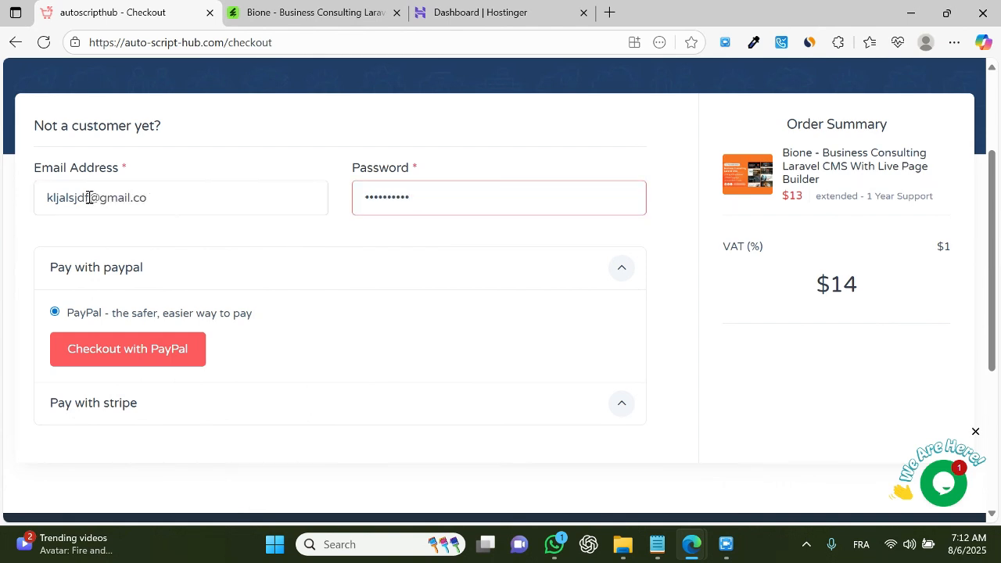
Step: Switch the checkout payment method to Stripe credit or debit card
{"action": "left_click", "coordinate": [162, 404]}
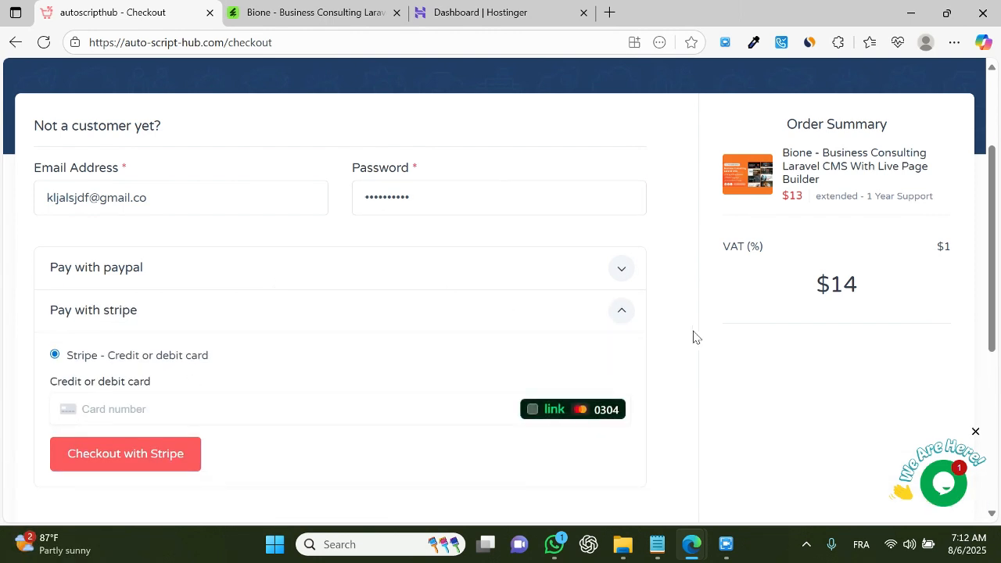
{"action": "scroll", "coordinate": [693, 337], "scroll_direction": "up", "scroll_amount": 2}
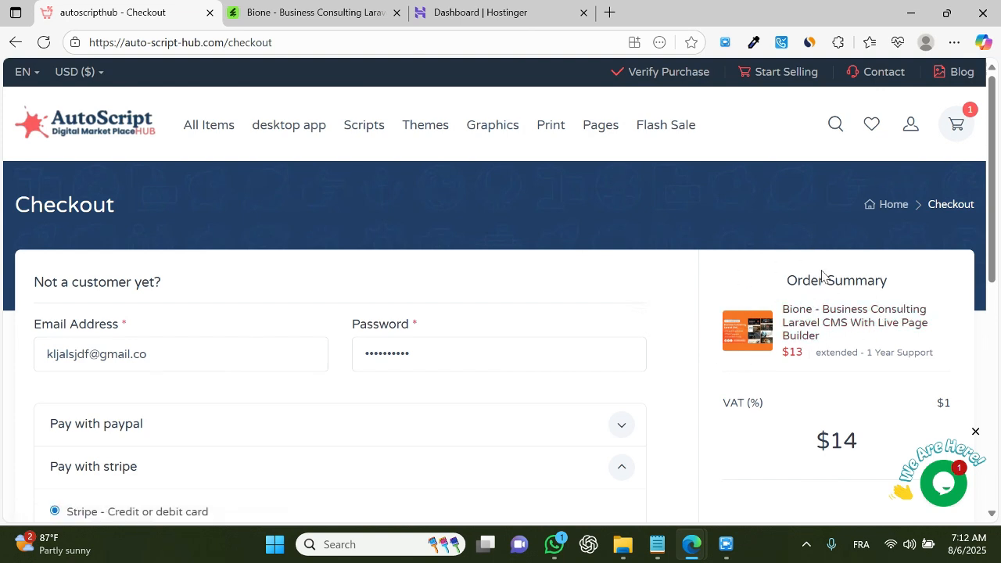
Step: Open the bione folder under Documents > codecanyon apps > web apps in File Explorer
{"action": "left_click", "coordinate": [626, 543]}
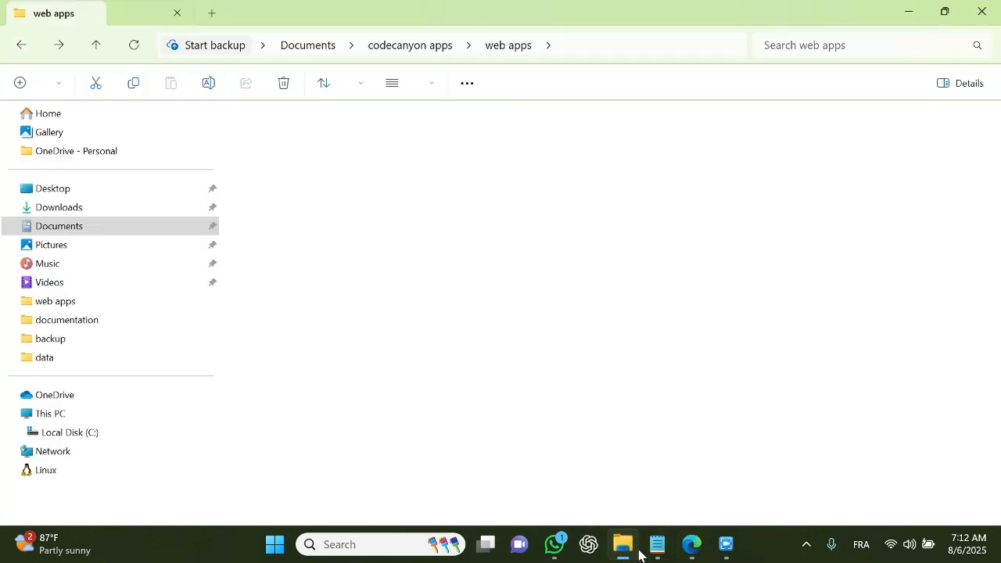
{"action": "scroll", "coordinate": [316, 305], "scroll_direction": "down", "scroll_amount": 2}
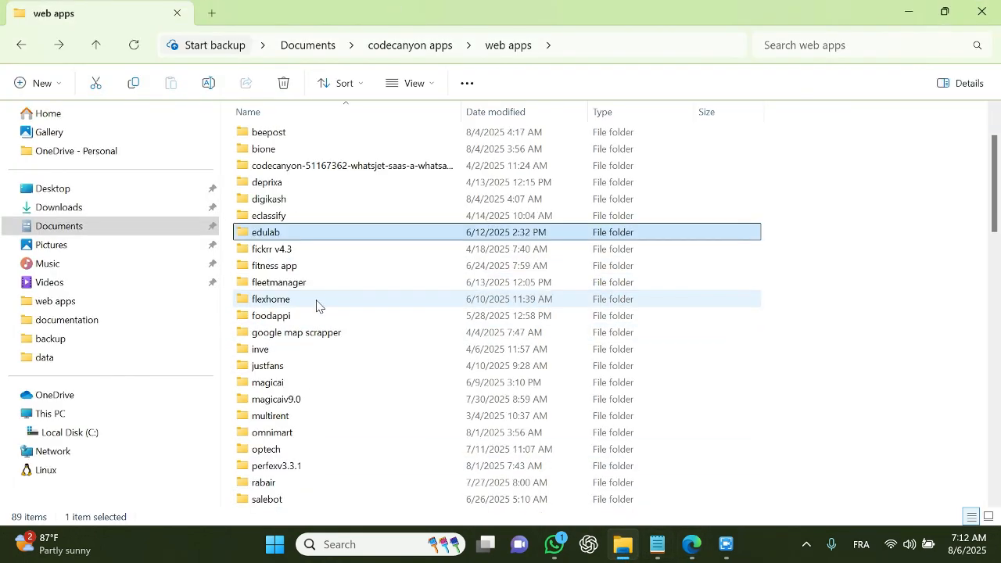
{"action": "scroll", "coordinate": [314, 304], "scroll_direction": "up", "scroll_amount": 2}
{"action": "scroll", "coordinate": [301, 305], "scroll_direction": "down", "scroll_amount": 1}
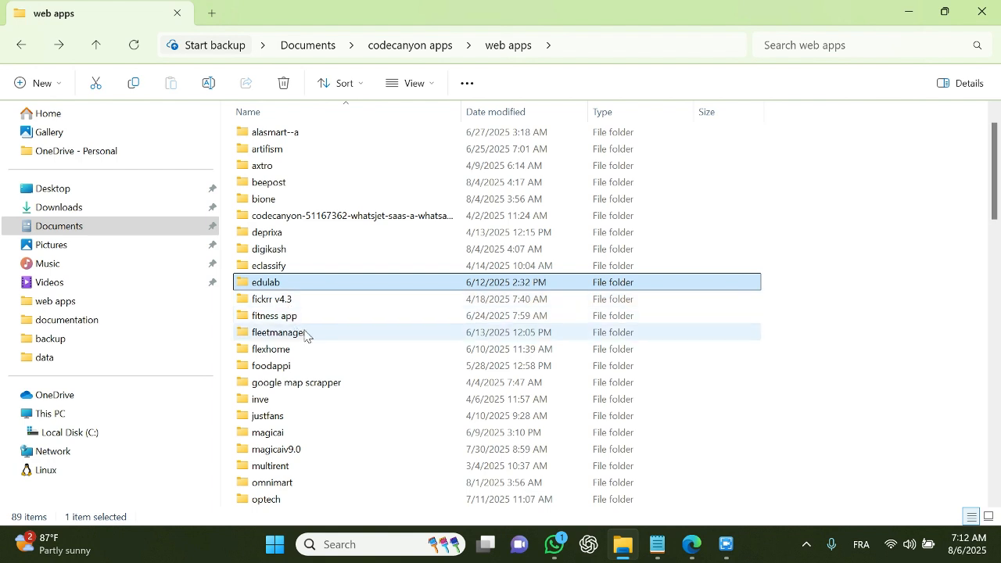
{"action": "scroll", "coordinate": [302, 329], "scroll_direction": "up", "scroll_amount": 1}
{"action": "double_click", "coordinate": [276, 235]}
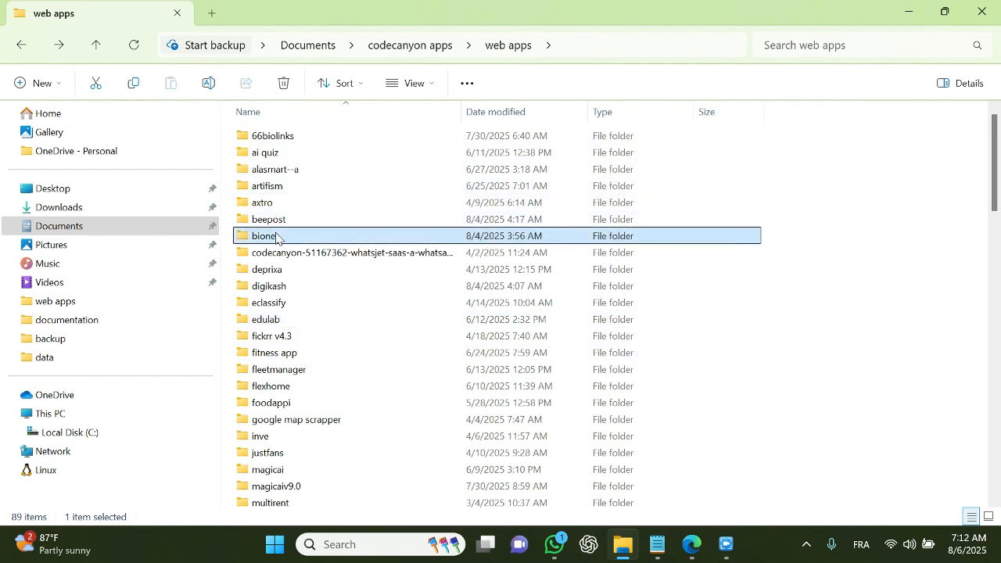
{"action": "left_click", "coordinate": [304, 138]}
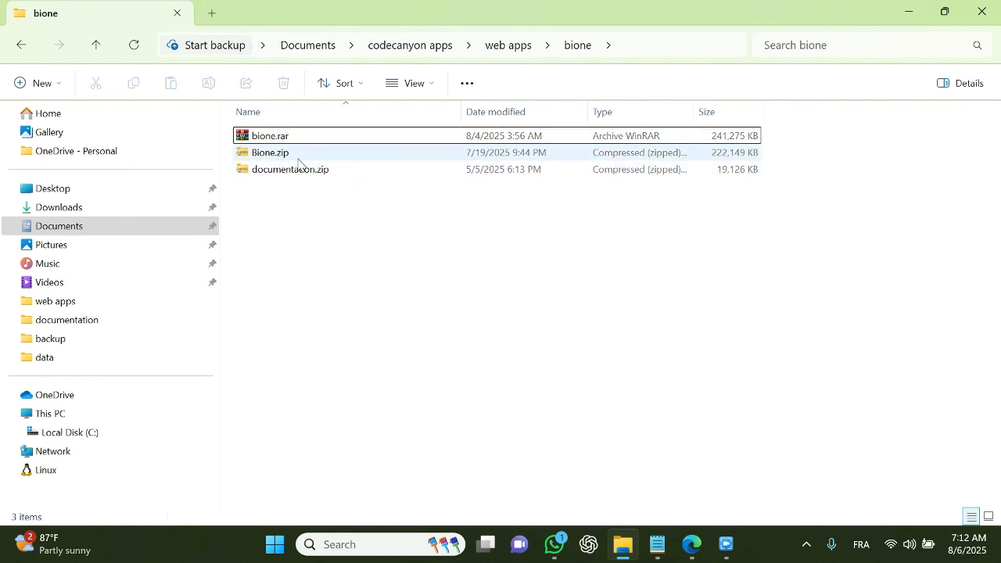
Step: Inspect the Bione.zip archive and the other files in the local bione folder
{"action": "left_click", "coordinate": [296, 156]}
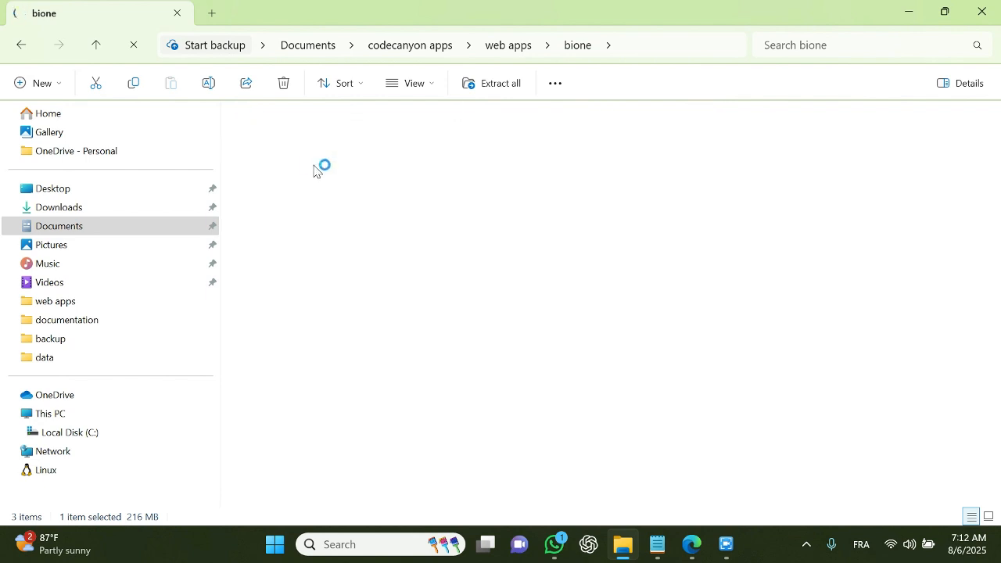
{"action": "scroll", "coordinate": [478, 396], "scroll_direction": "down", "scroll_amount": 3}
{"action": "key", "text": "alt+Left"}
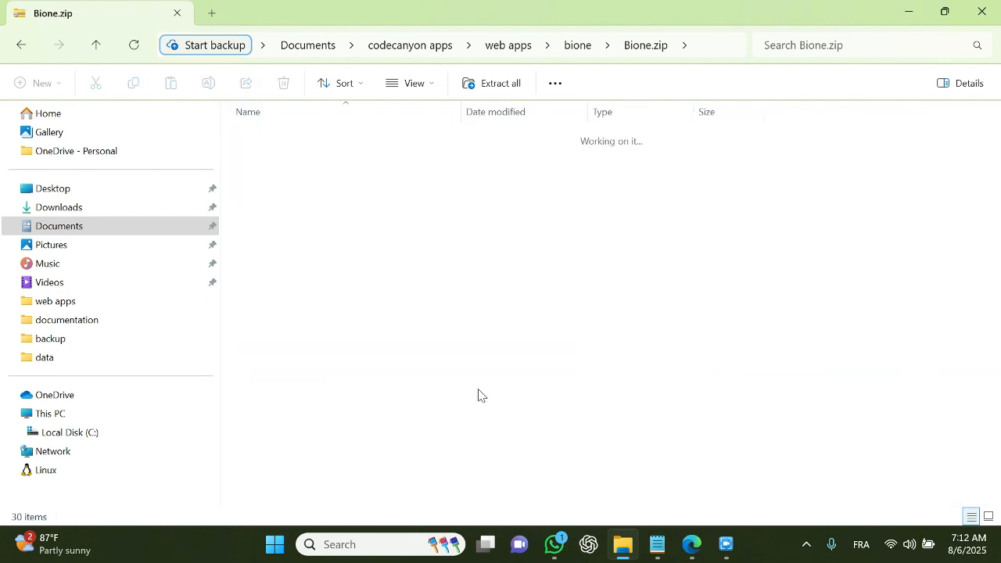
{"action": "left_click", "coordinate": [280, 134]}
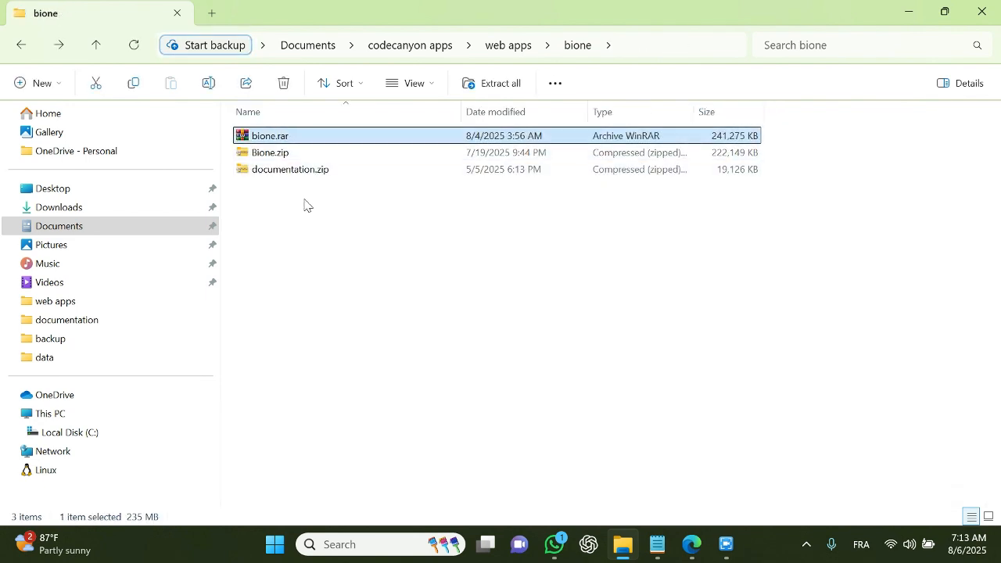
{"action": "left_click", "coordinate": [276, 170]}
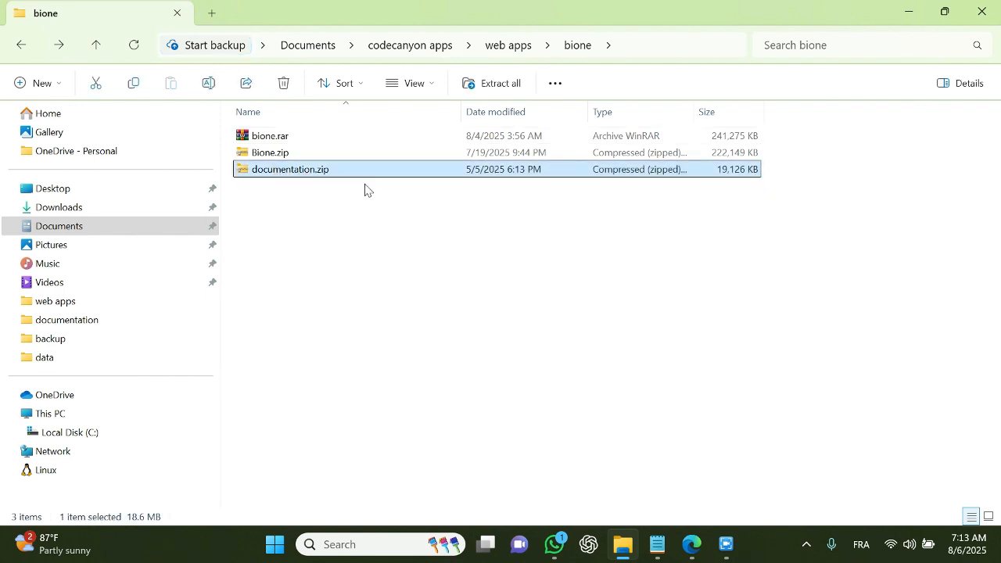
{"action": "left_click", "coordinate": [271, 155]}
{"action": "left_click", "coordinate": [301, 170]}
{"action": "left_click", "coordinate": [291, 196]}
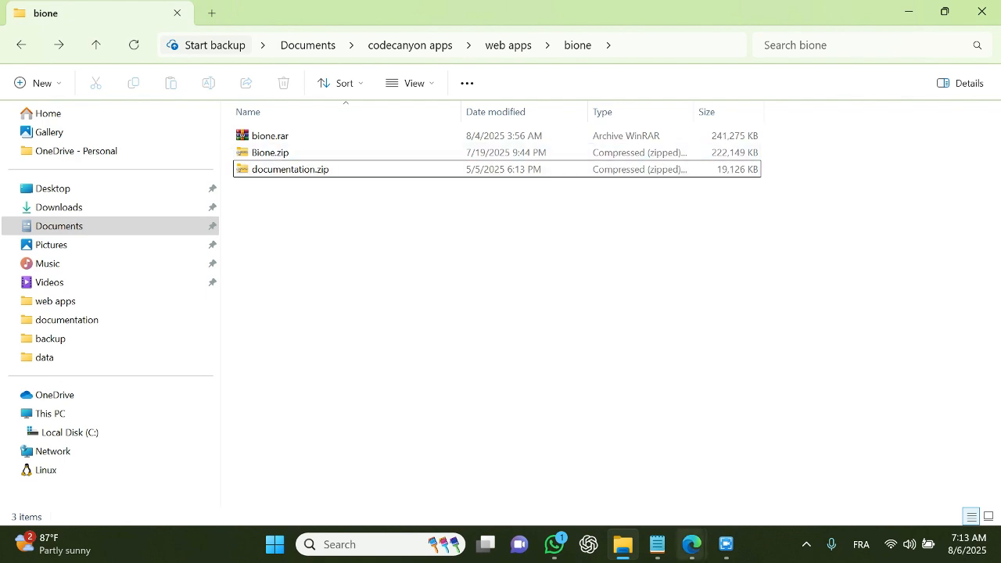
Step: Return to the browser and move the Hostinger dashboard tab to the first position
{"action": "left_click", "coordinate": [695, 548]}
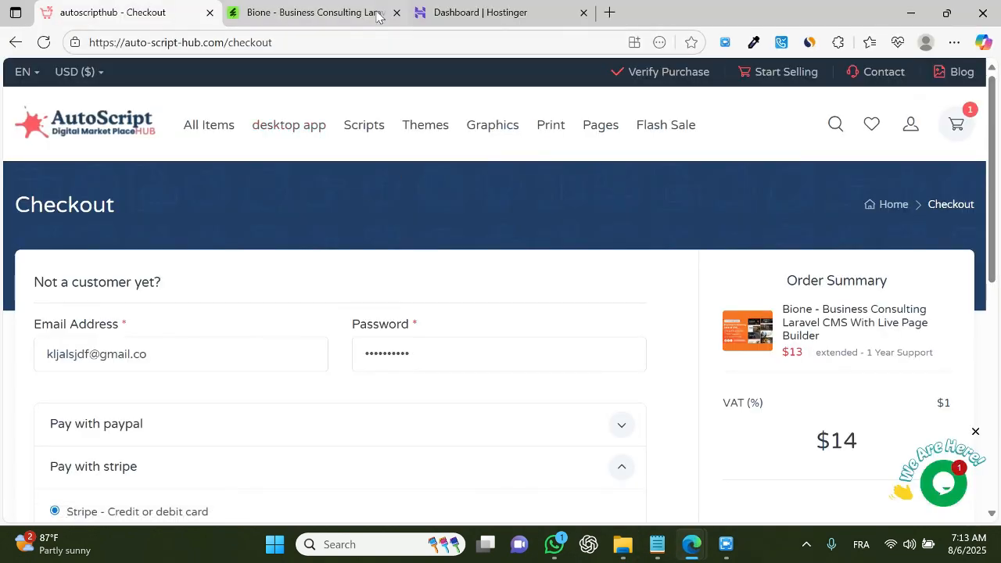
{"action": "left_click", "coordinate": [482, 6]}
{"action": "left_click_drag", "start_coordinate": [481, 6], "coordinate": [174, 11]}
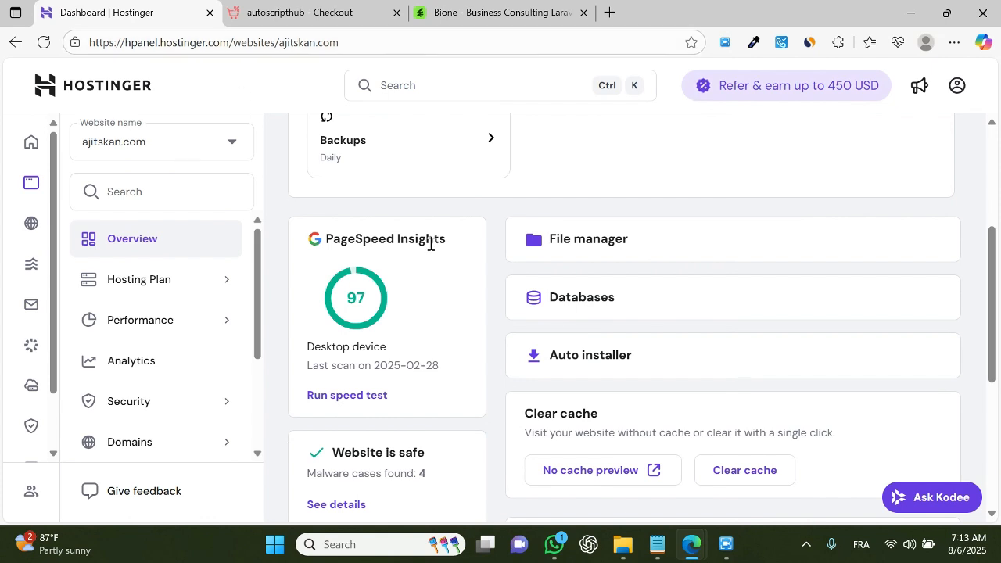
Step: Open the ajitskan.com website in a new tab, then close that tab
{"action": "scroll", "coordinate": [478, 264], "scroll_direction": "up", "scroll_amount": 3}
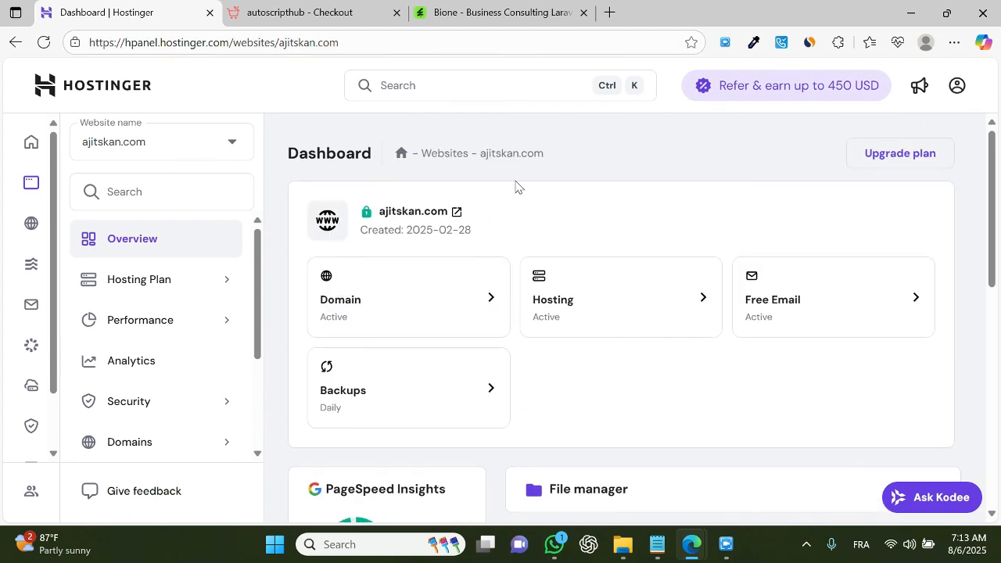
{"action": "left_click", "coordinate": [458, 213]}
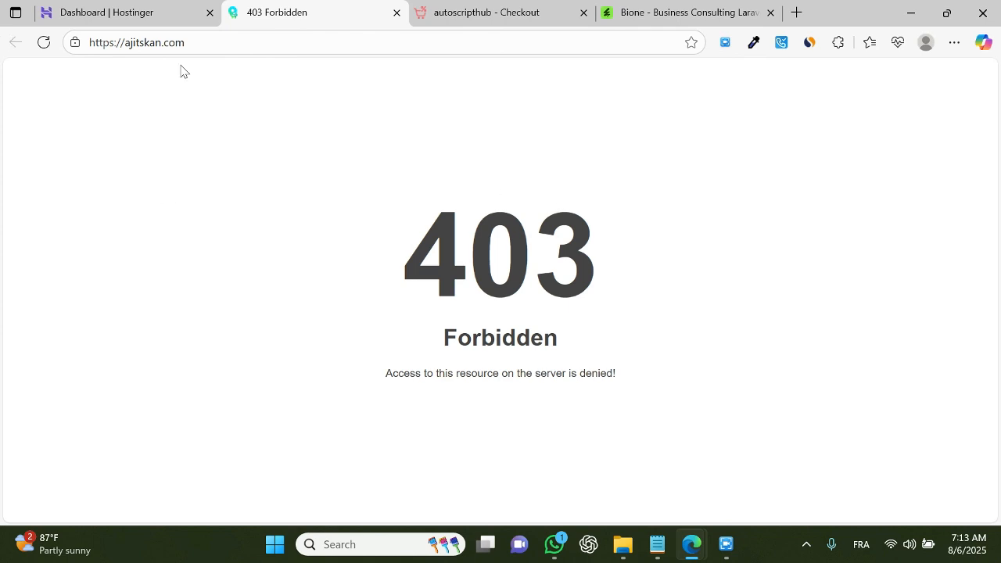
{"action": "left_click", "coordinate": [397, 12]}
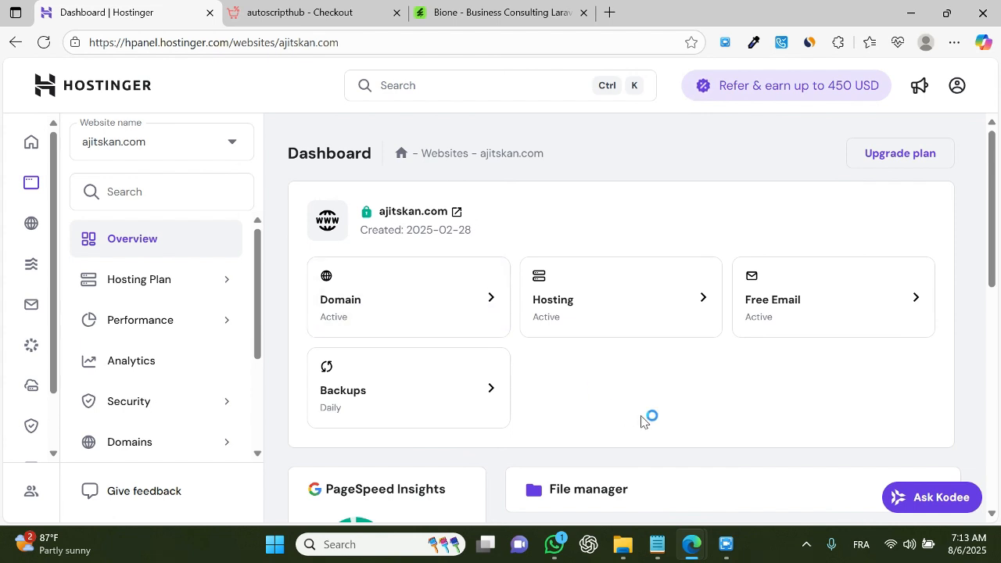
Step: Open the File manager for ajitskan.com from the Hostinger dashboard
{"action": "scroll", "coordinate": [626, 423], "scroll_direction": "down", "scroll_amount": 1}
{"action": "left_click", "coordinate": [610, 424]}
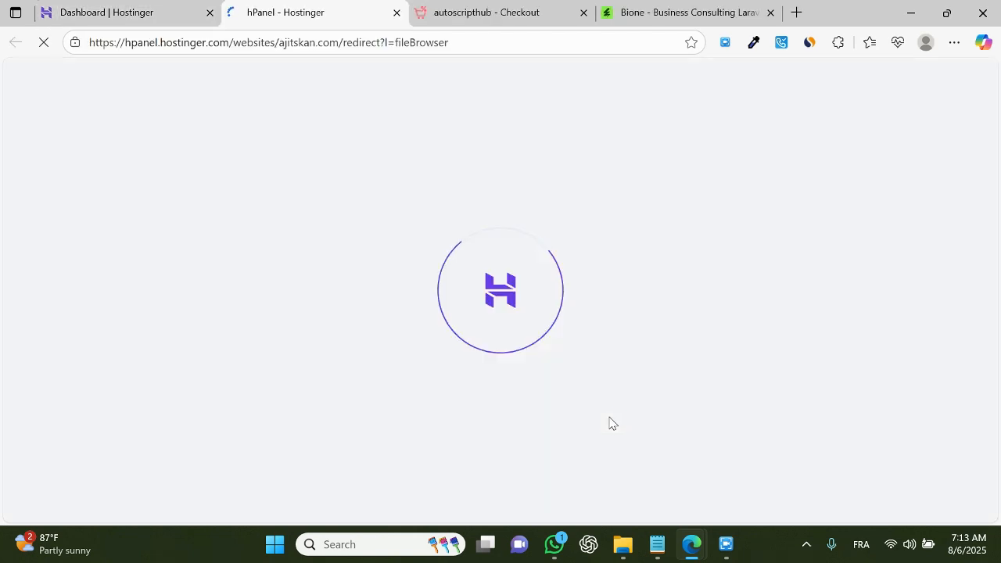
{"action": "left_click", "coordinate": [623, 544]}
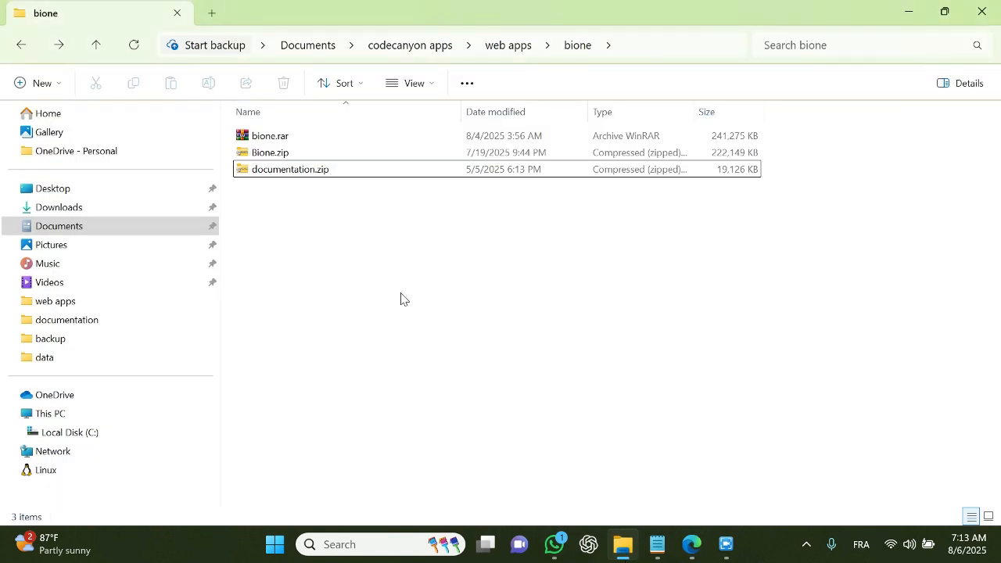
{"action": "left_click", "coordinate": [264, 166]}
{"action": "left_click", "coordinate": [270, 153]}
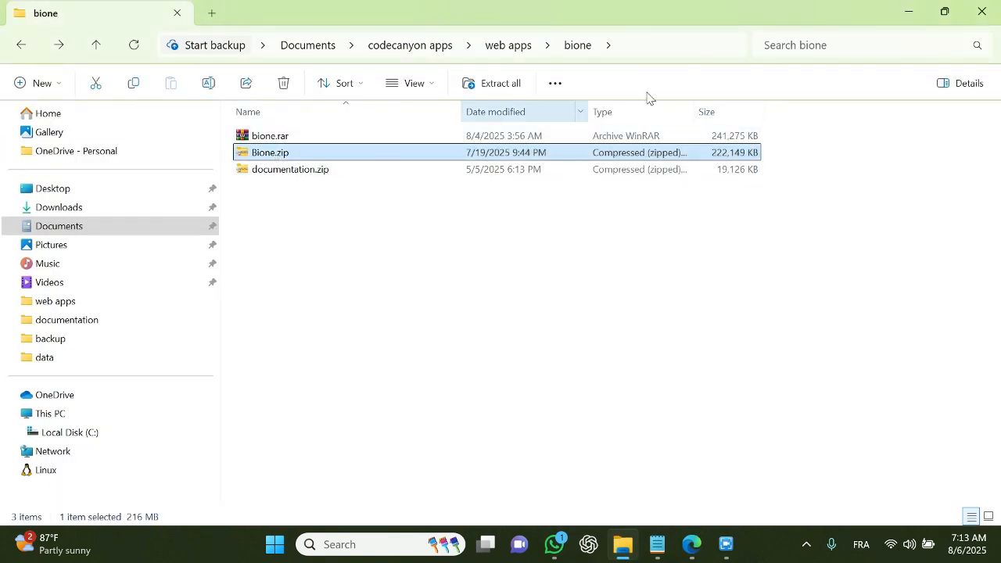
{"action": "left_click", "coordinate": [909, 12]}
{"action": "double_click", "coordinate": [295, 224]}
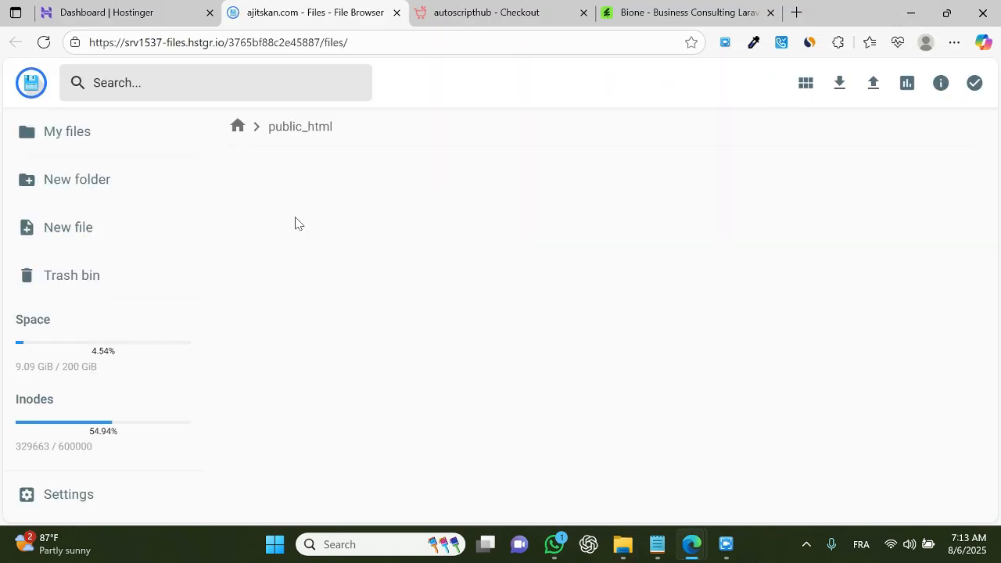
Step: Try to upload Bione.zip from the local bione folder into public_html
{"action": "left_click", "coordinate": [313, 208]}
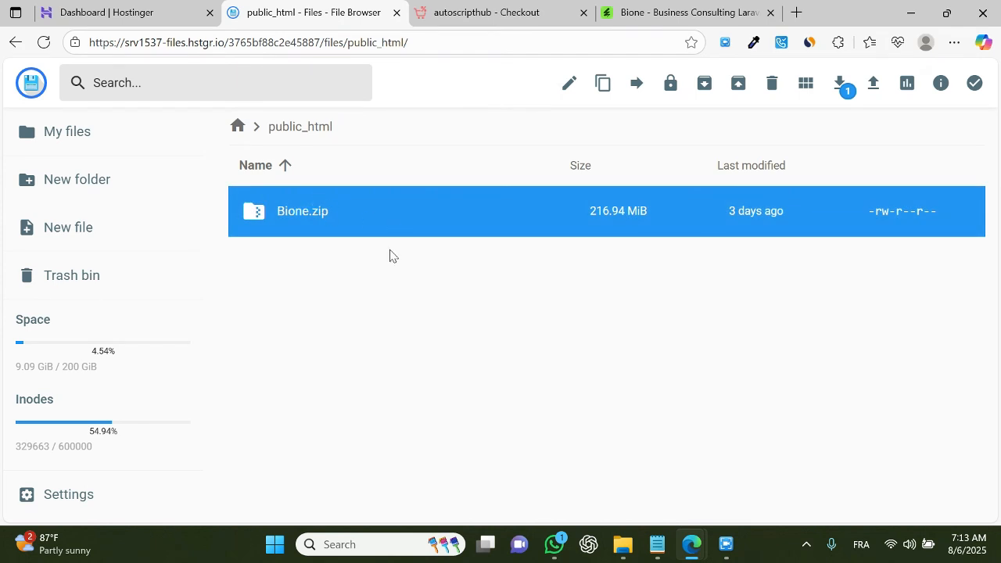
{"action": "left_click", "coordinate": [318, 228]}
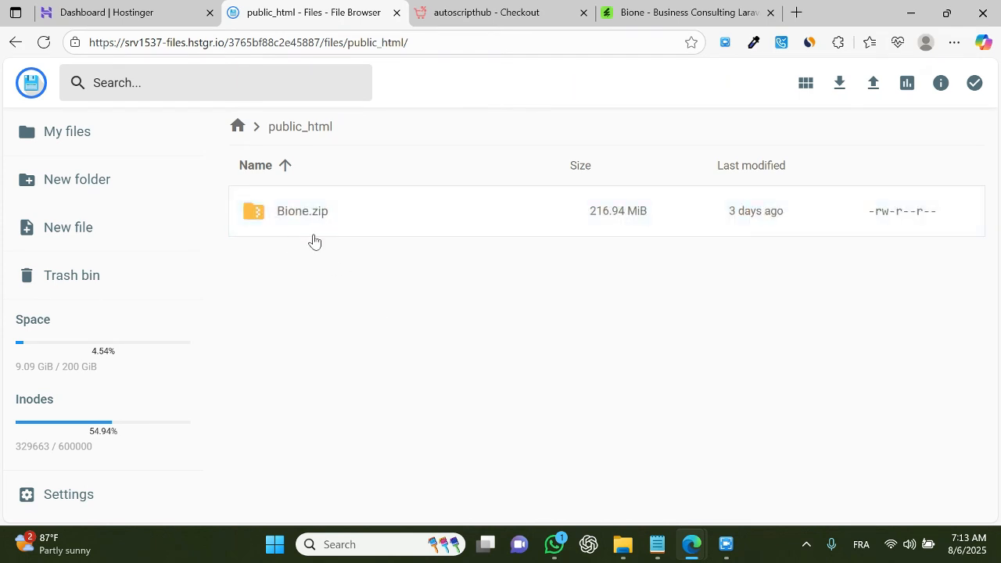
{"action": "left_click", "coordinate": [880, 81]}
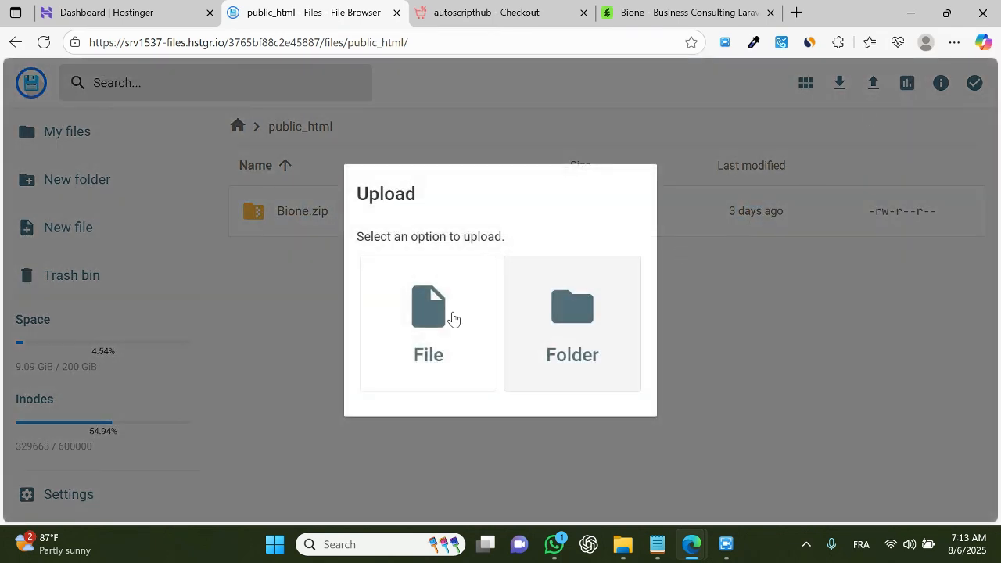
{"action": "left_click", "coordinate": [453, 319]}
{"action": "left_click", "coordinate": [634, 545]}
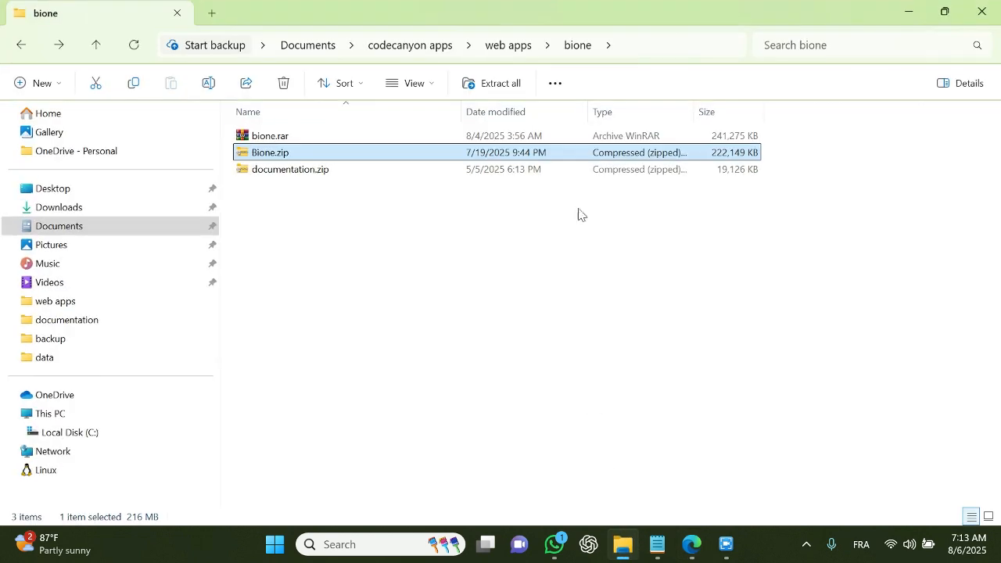
{"action": "left_click", "coordinate": [619, 49]}
{"action": "key", "text": "ctrl+c"}
{"action": "key", "text": "alt+Tab"}
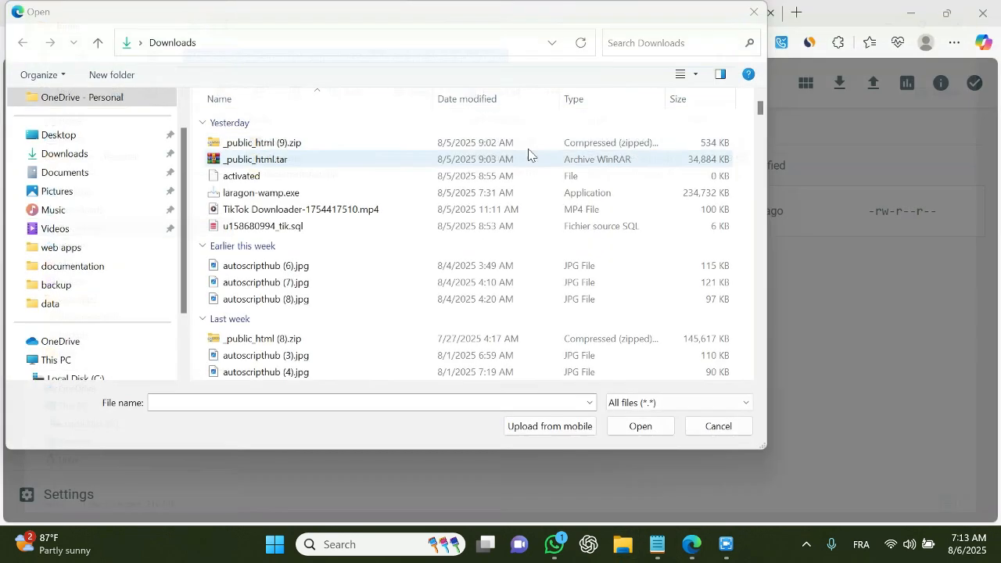
{"action": "left_click", "coordinate": [418, 55]}
{"action": "key", "text": "ctrl+v"}
{"action": "key", "text": "Return"}
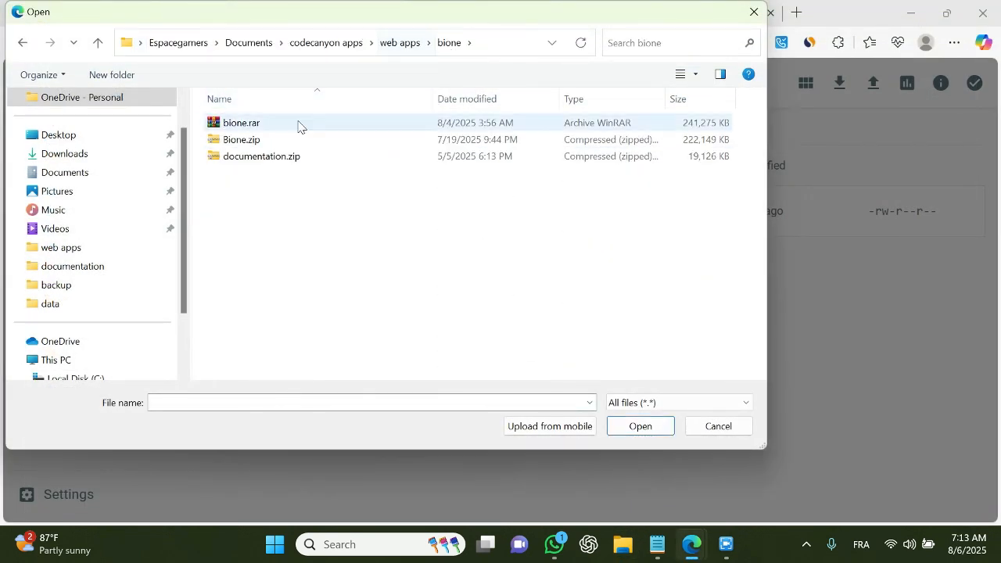
{"action": "left_click", "coordinate": [321, 139]}
{"action": "left_click", "coordinate": [754, 11]}
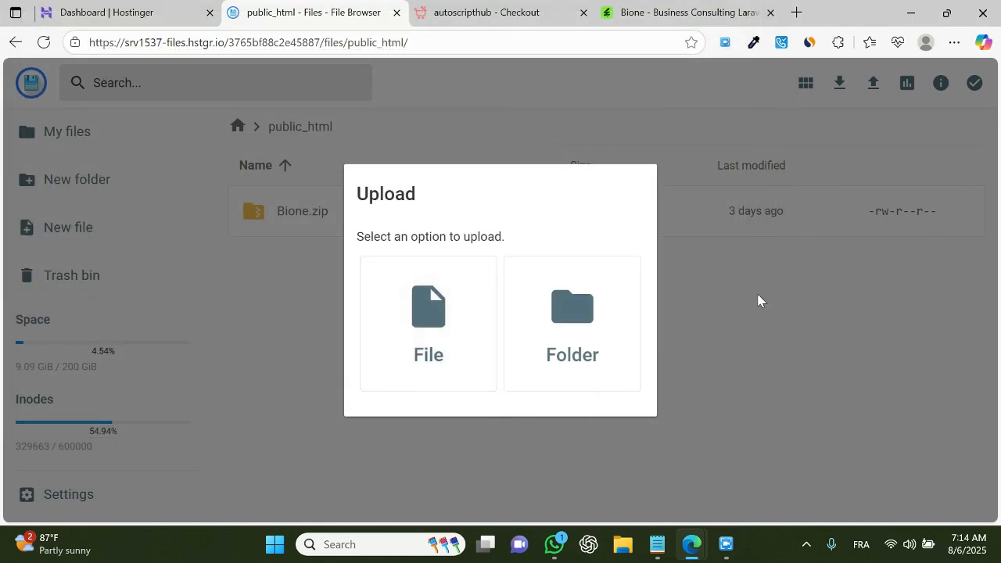
{"action": "left_click", "coordinate": [759, 296]}
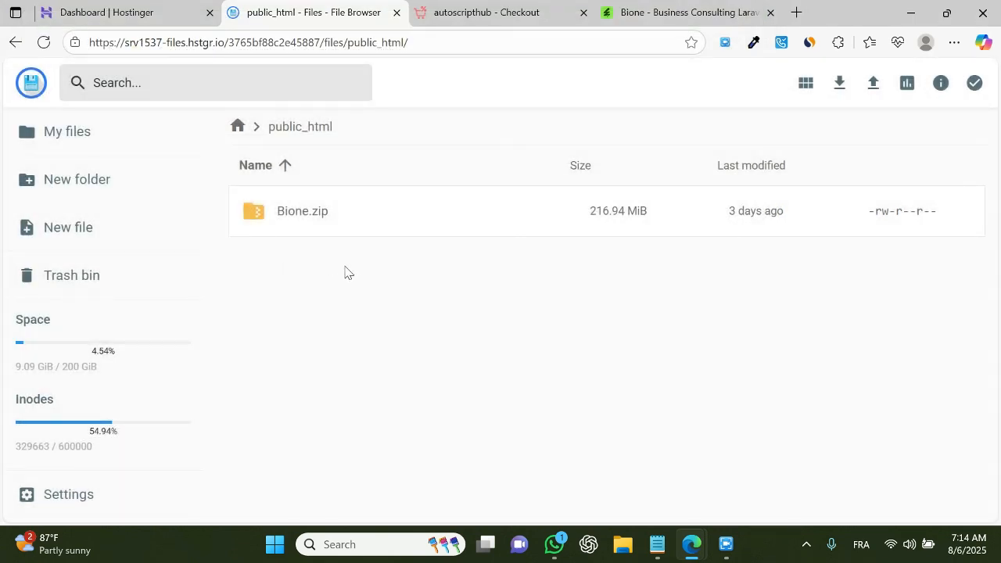
Step: Extract Bione.zip into the public_html folder
{"action": "left_click", "coordinate": [323, 223]}
{"action": "right_click", "coordinate": [323, 222]}
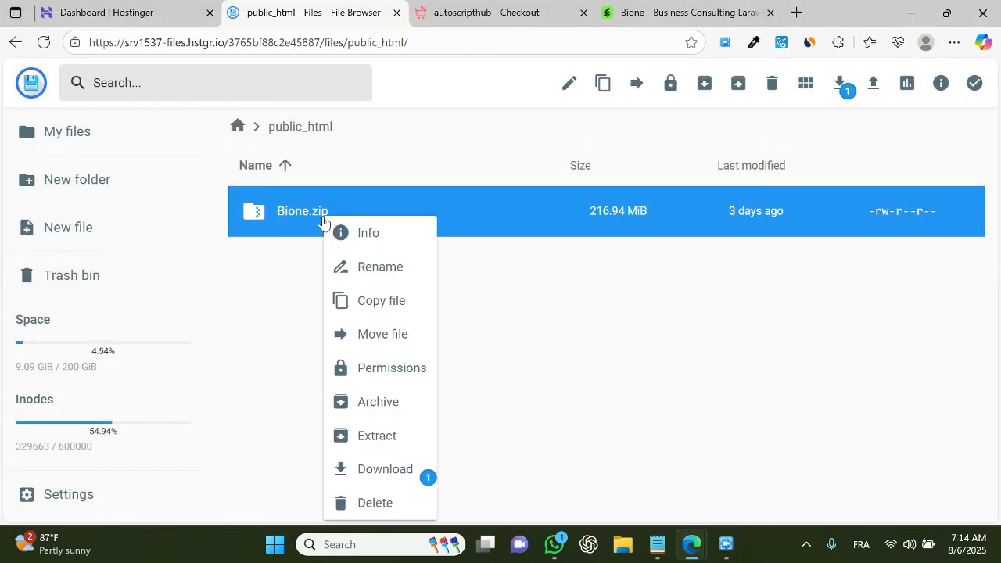
{"action": "left_click", "coordinate": [381, 445]}
{"action": "left_click", "coordinate": [472, 245]}
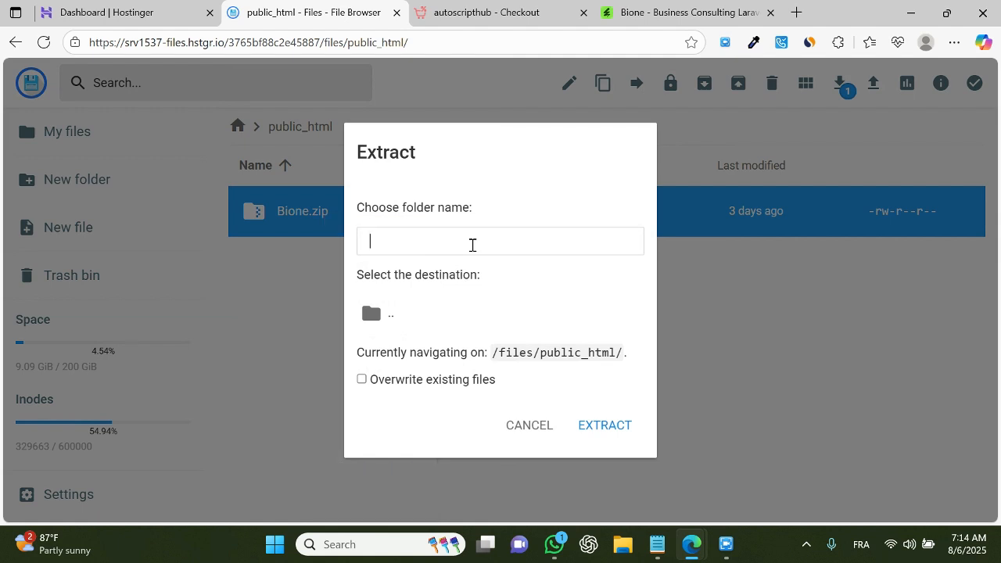
{"action": "left_click", "coordinate": [622, 433]}
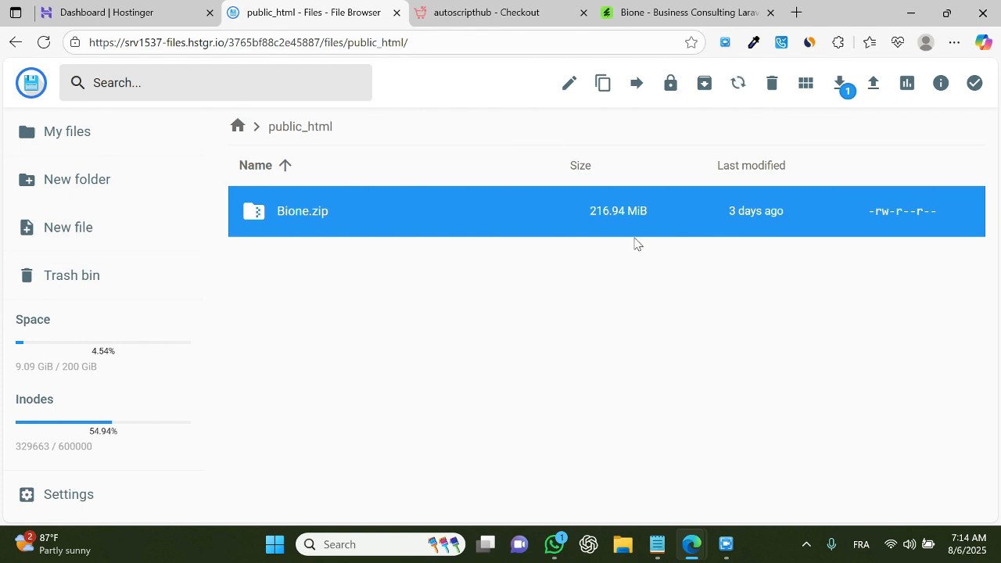
Step: Review the extracted Laravel files in public_html and switch back to the checkout tab
{"action": "scroll", "coordinate": [628, 309], "scroll_direction": "down", "scroll_amount": 7}
{"action": "scroll", "coordinate": [628, 310], "scroll_direction": "down", "scroll_amount": 7}
{"action": "scroll", "coordinate": [628, 311], "scroll_direction": "up", "scroll_amount": 5}
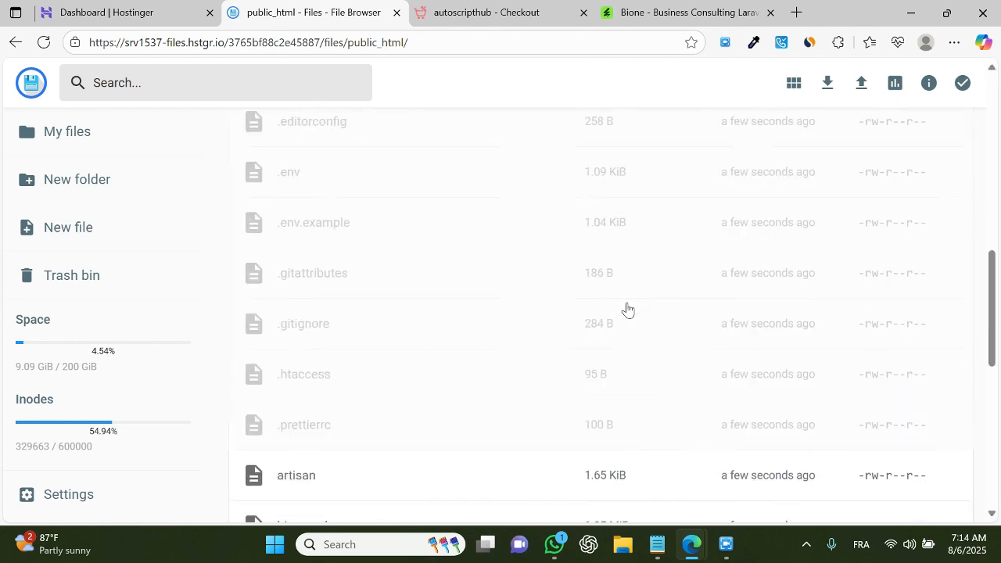
{"action": "scroll", "coordinate": [628, 311], "scroll_direction": "down", "scroll_amount": 6}
{"action": "scroll", "coordinate": [628, 311], "scroll_direction": "up", "scroll_amount": 15}
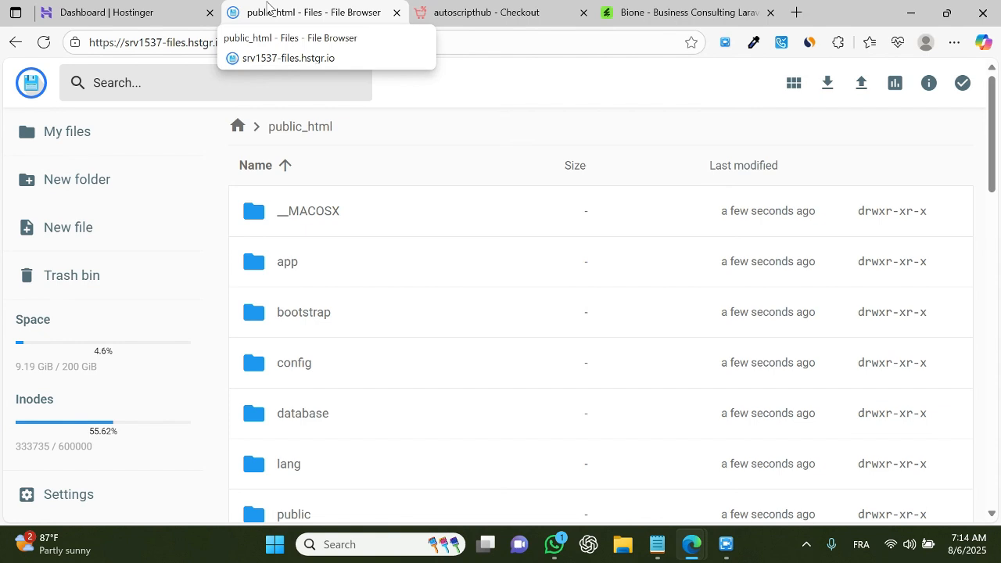
{"action": "left_click", "coordinate": [548, 13]}
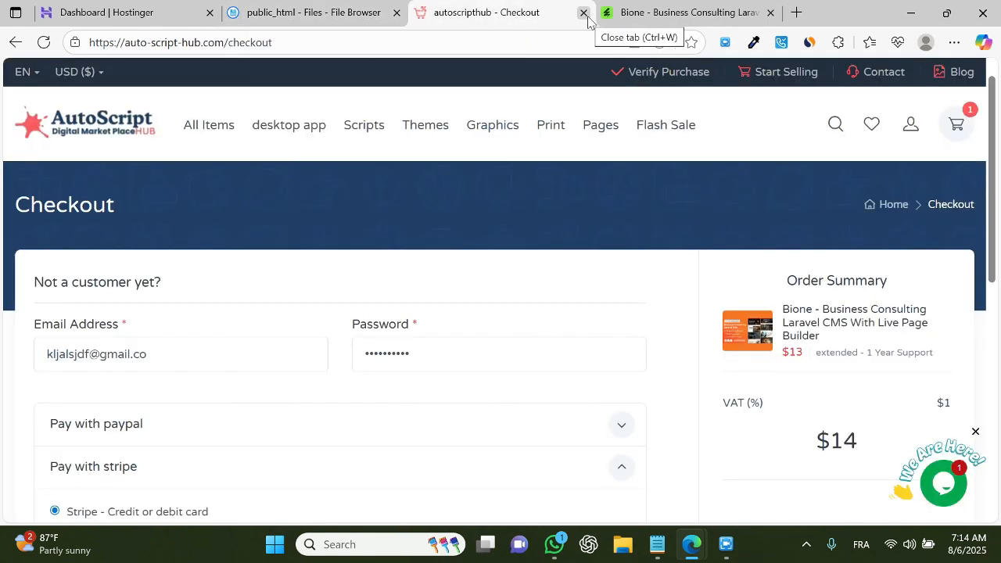
Step: Close the product and checkout tabs and open the ajitskan.com website from the Hostinger dashboard
{"action": "left_click", "coordinate": [771, 13]}
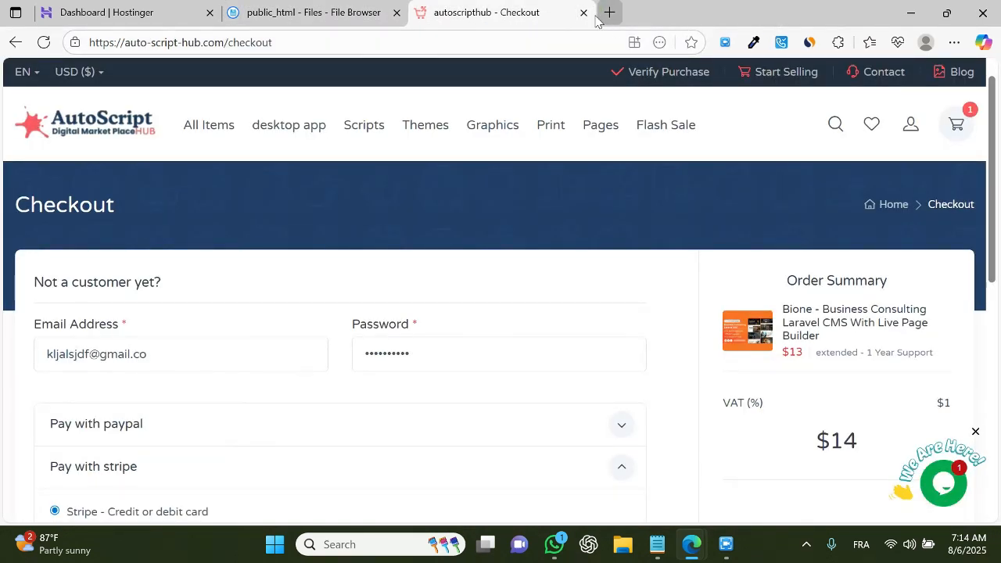
{"action": "left_click", "coordinate": [584, 12]}
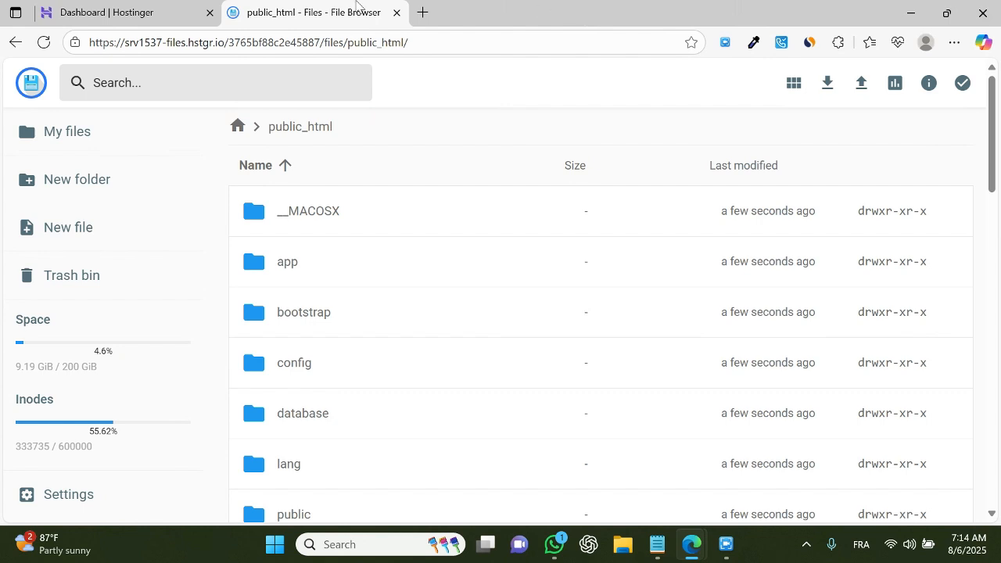
{"action": "left_click", "coordinate": [180, 8]}
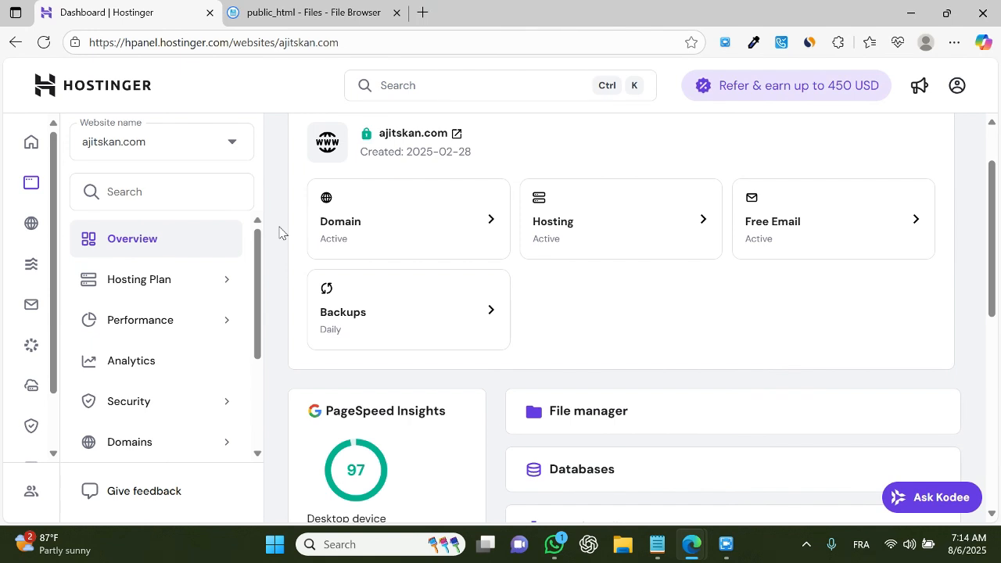
{"action": "left_click", "coordinate": [456, 134]}
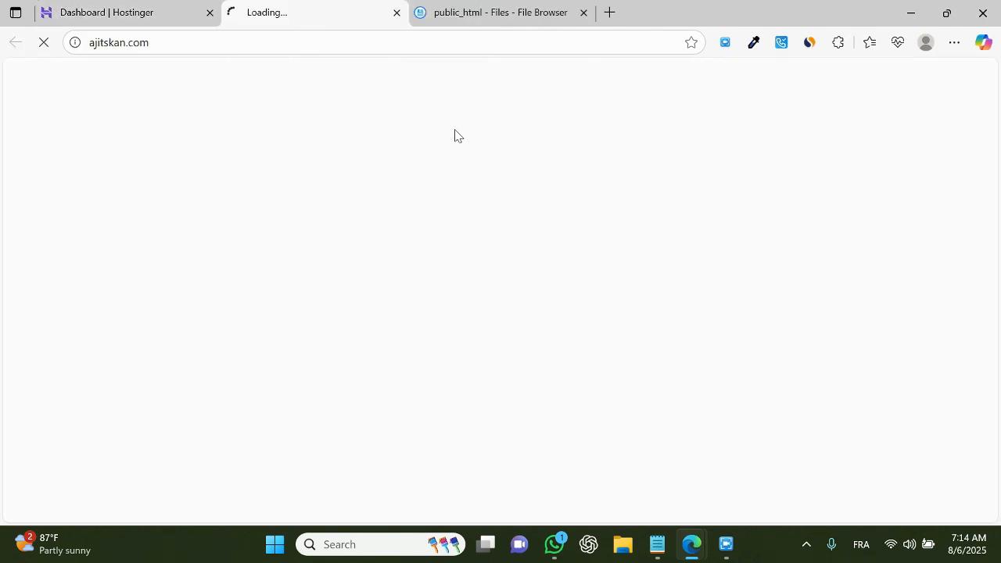
Step: Start the Bione installation process and continue past the file permission check
{"action": "scroll", "coordinate": [743, 344], "scroll_direction": "down", "scroll_amount": 1}
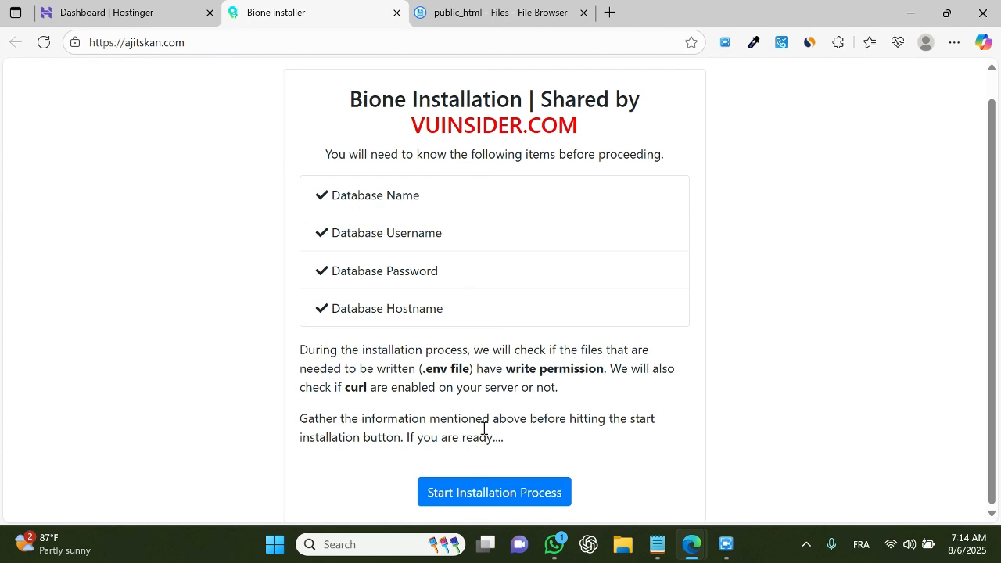
{"action": "left_click", "coordinate": [474, 502]}
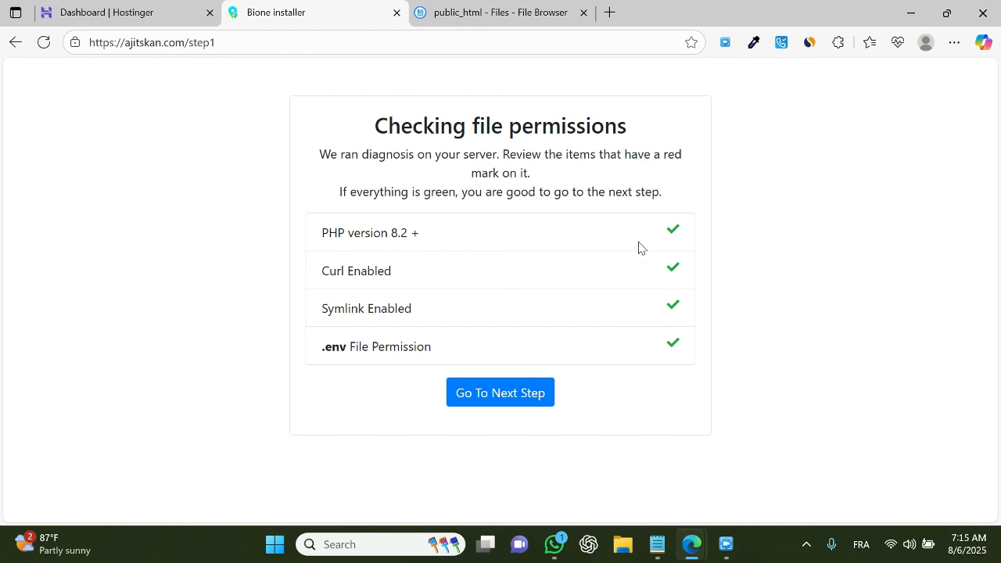
{"action": "left_click", "coordinate": [500, 392]}
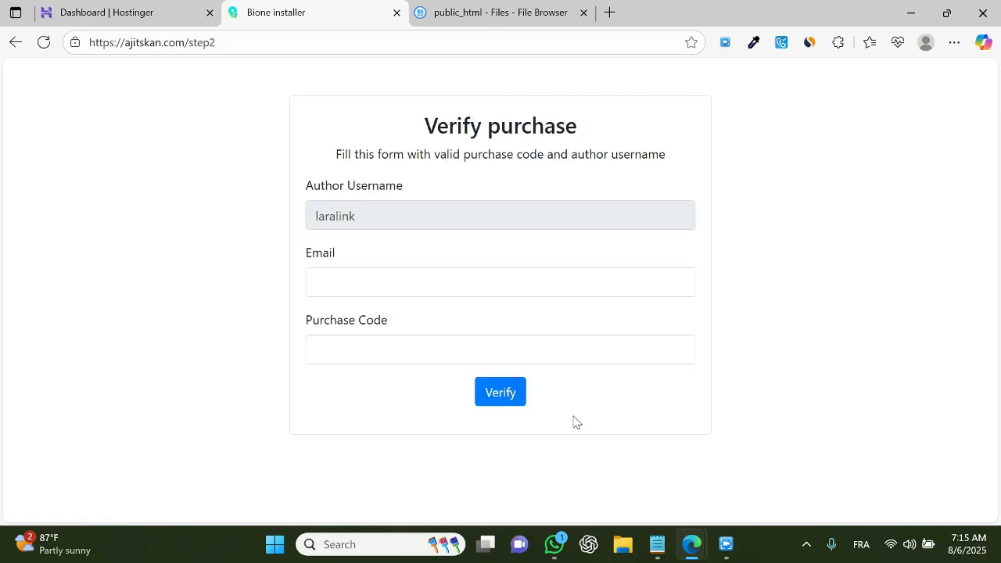
Step: Replace the e-mail in the purchase verification form with a placeholder address
{"action": "left_click_drag", "start_coordinate": [420, 129], "coordinate": [581, 130]}
{"action": "left_click", "coordinate": [793, 222]}
{"action": "left_click", "coordinate": [387, 284]}
{"action": "left_click", "coordinate": [434, 336]}
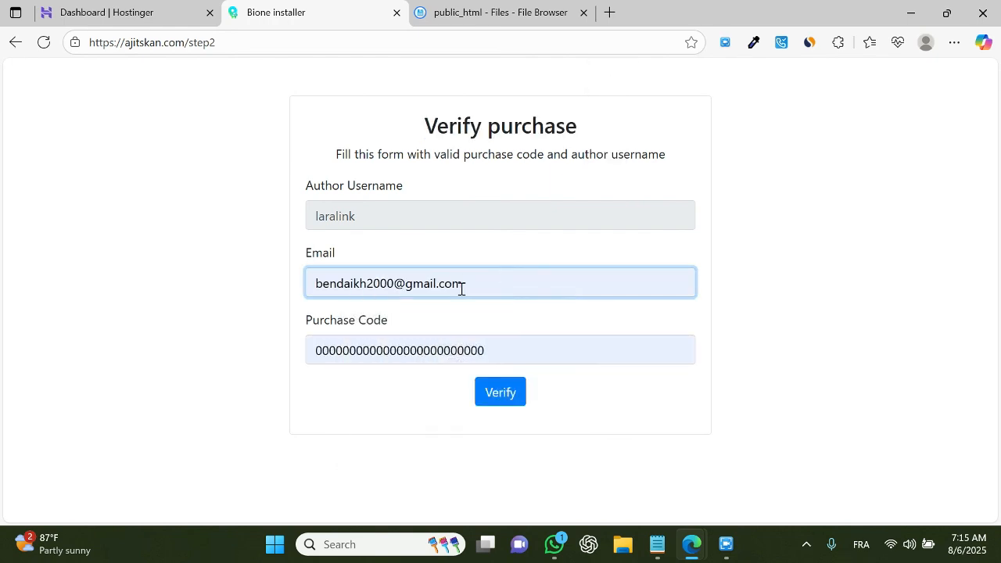
{"action": "left_click_drag", "start_coordinate": [460, 286], "coordinate": [241, 285]}
{"action": "key", "text": "BackSpace"}
{"action": "type", "text": "emai"}
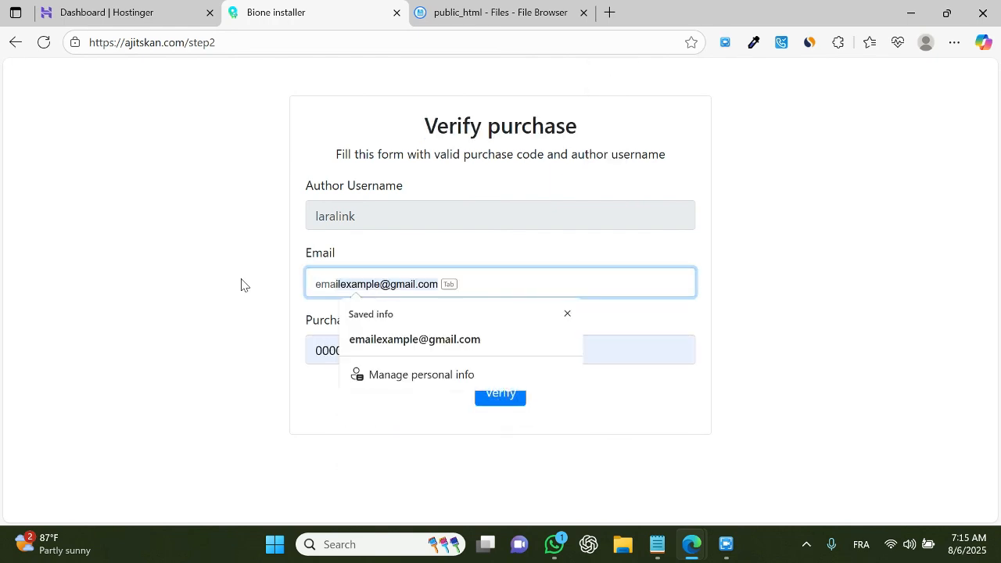
{"action": "type", "text": "l.@"}
{"action": "key", "text": "BackSpace"}
{"action": "key", "text": "BackSpace"}
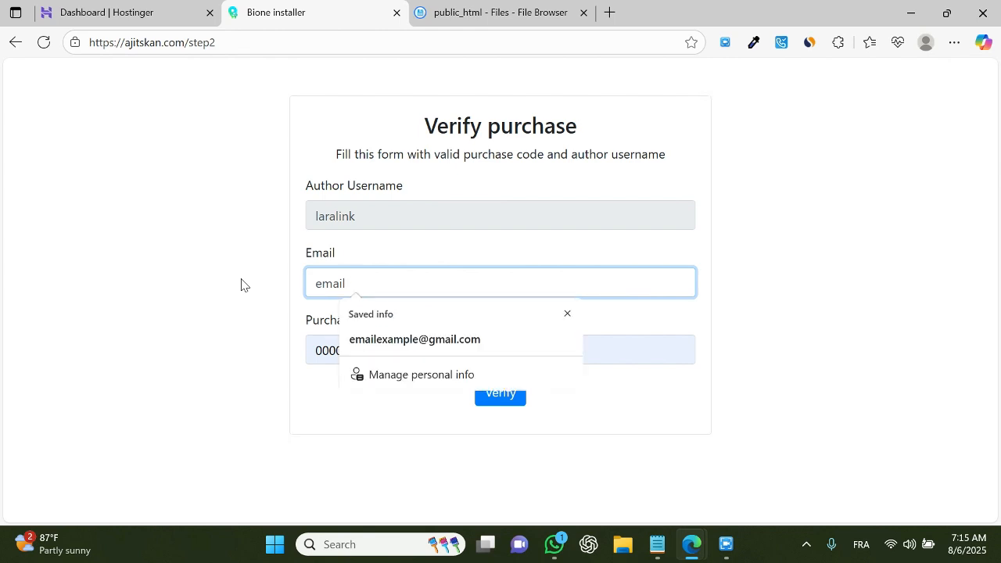
{"action": "type", "text": "@example.com"}
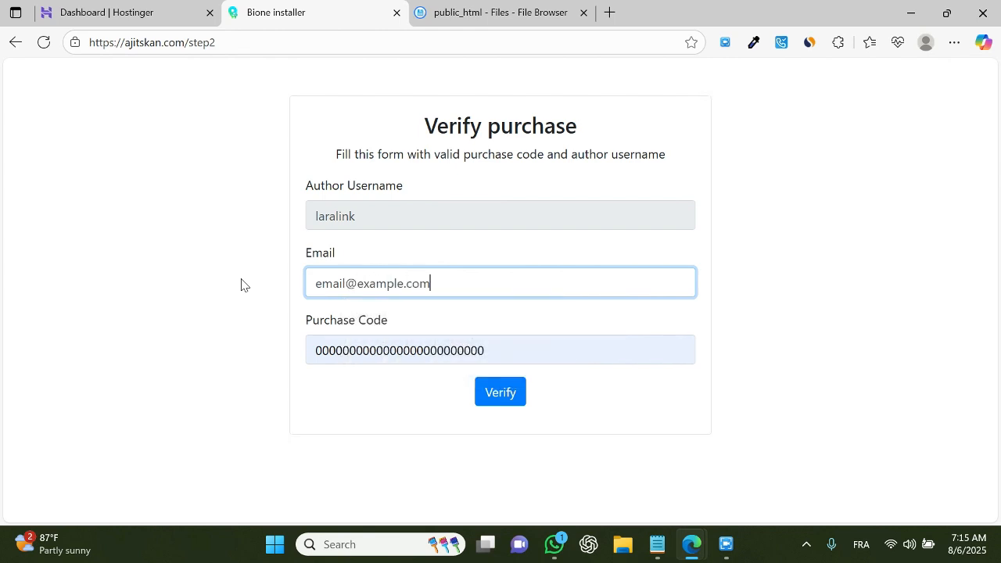
Step: Submit the purchase verification with the prefilled purchase code
{"action": "left_click_drag", "start_coordinate": [536, 355], "coordinate": [183, 358]}
{"action": "left_click", "coordinate": [491, 349]}
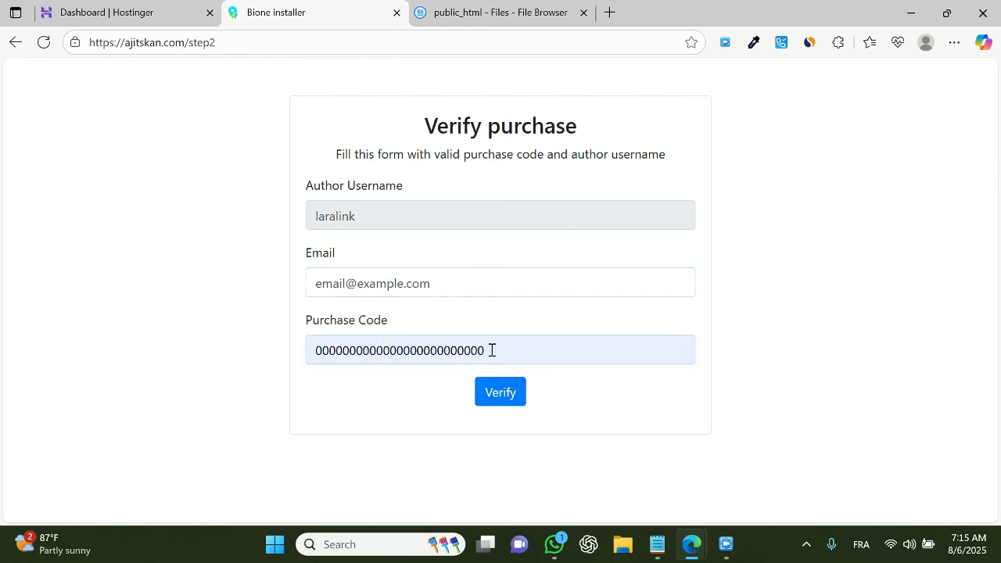
{"action": "left_click_drag", "start_coordinate": [491, 349], "coordinate": [185, 353]}
{"action": "left_click", "coordinate": [184, 354]}
{"action": "left_click_drag", "start_coordinate": [488, 350], "coordinate": [214, 334]}
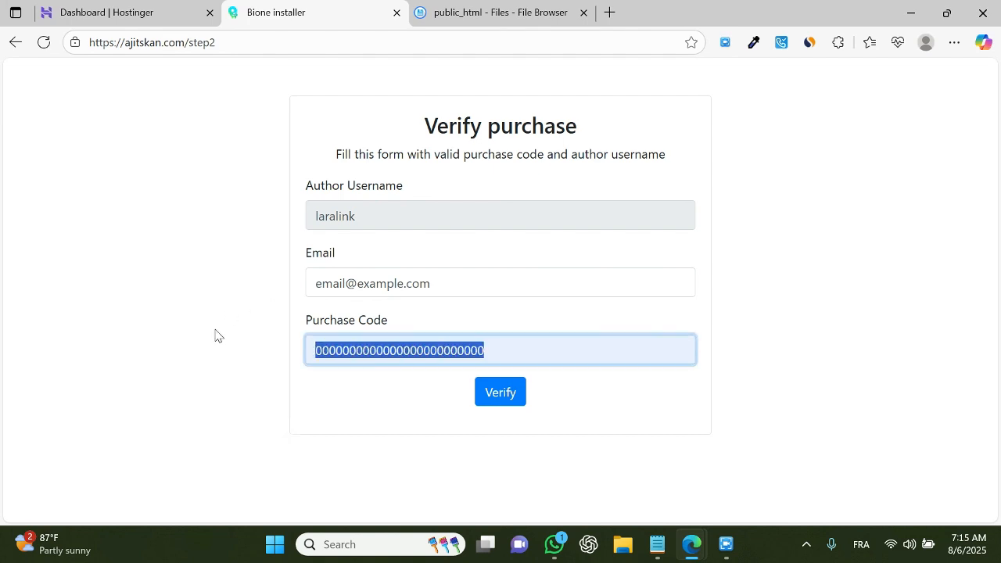
{"action": "left_click", "coordinate": [214, 334]}
{"action": "left_click", "coordinate": [487, 402]}
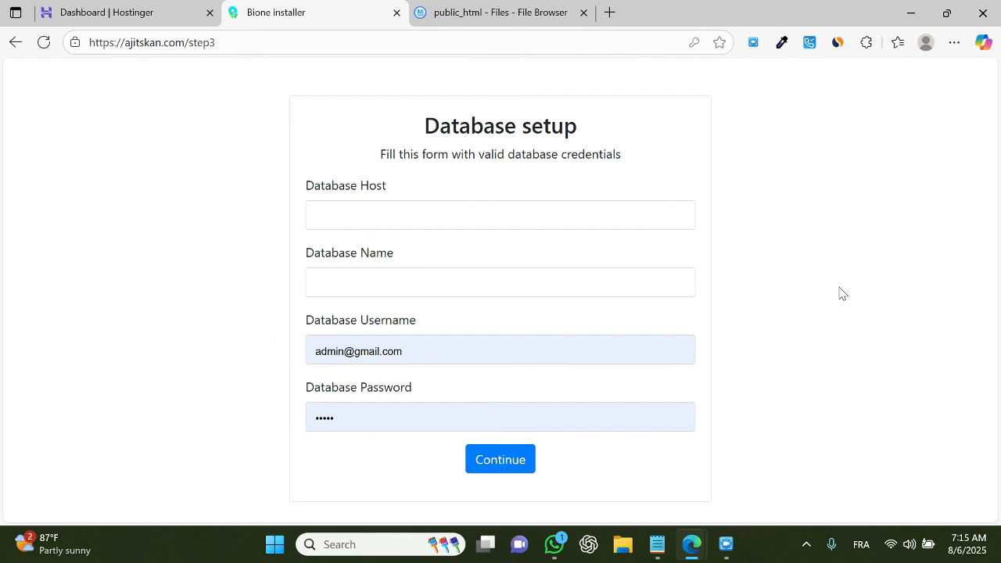
Step: Set the database host to 127.0.0.1 in the database setup form
{"action": "left_click", "coordinate": [427, 209]}
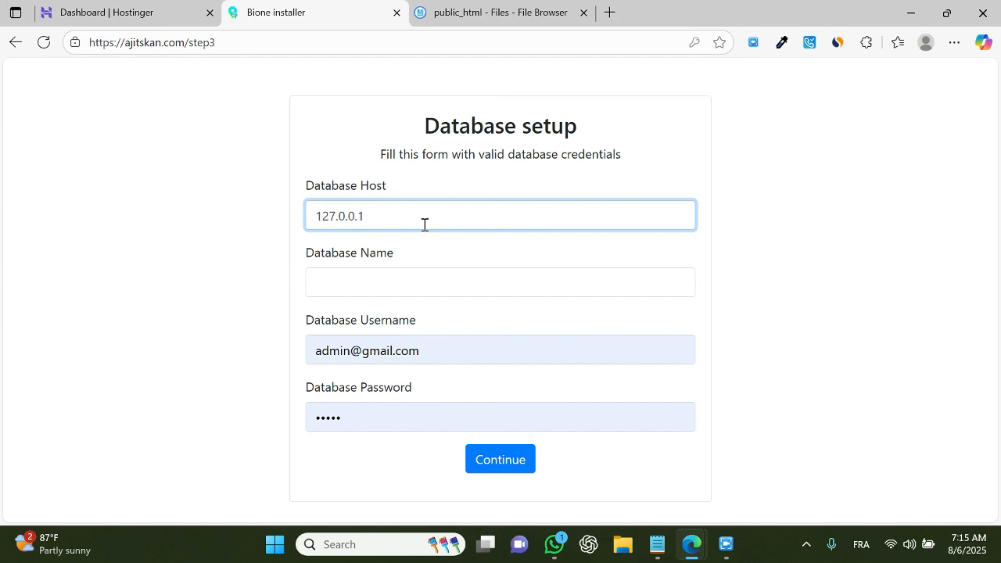
{"action": "left_click", "coordinate": [400, 266]}
{"action": "left_click", "coordinate": [406, 277]}
{"action": "left_click", "coordinate": [263, 195]}
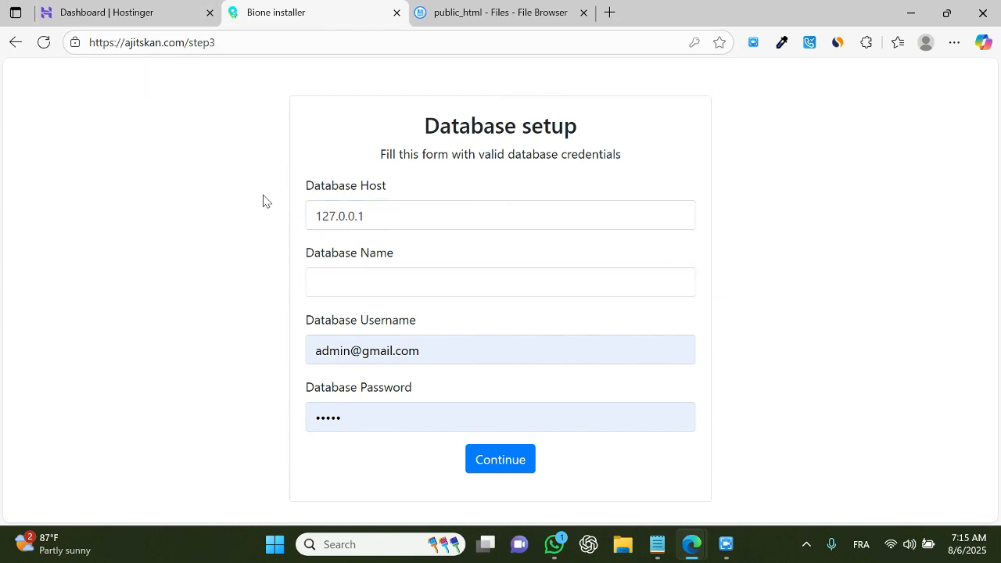
Step: Open the Hostinger databases page and name the new MySQL database and user bione
{"action": "left_click", "coordinate": [117, 12]}
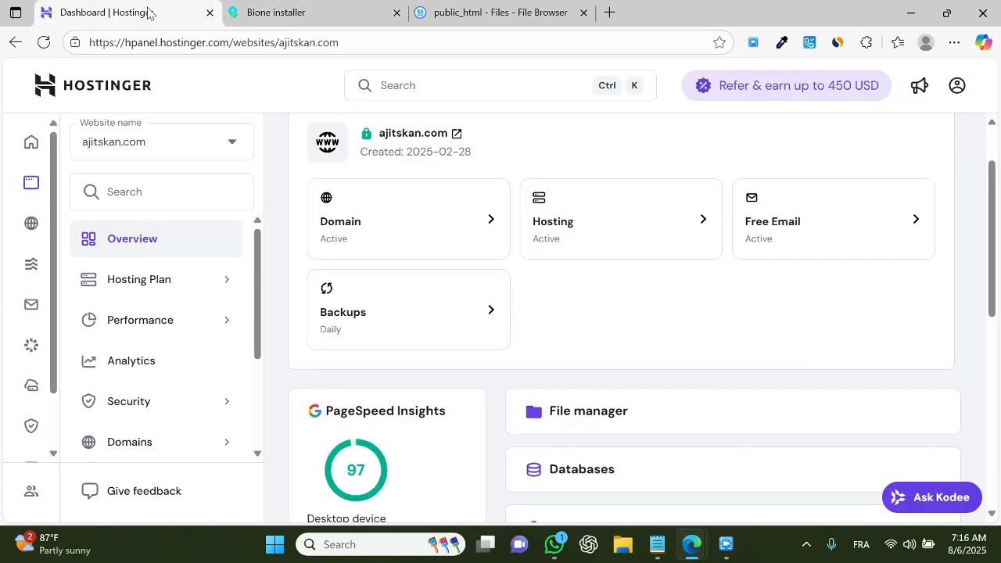
{"action": "scroll", "coordinate": [622, 359], "scroll_direction": "down", "scroll_amount": 2}
{"action": "left_click", "coordinate": [602, 304]}
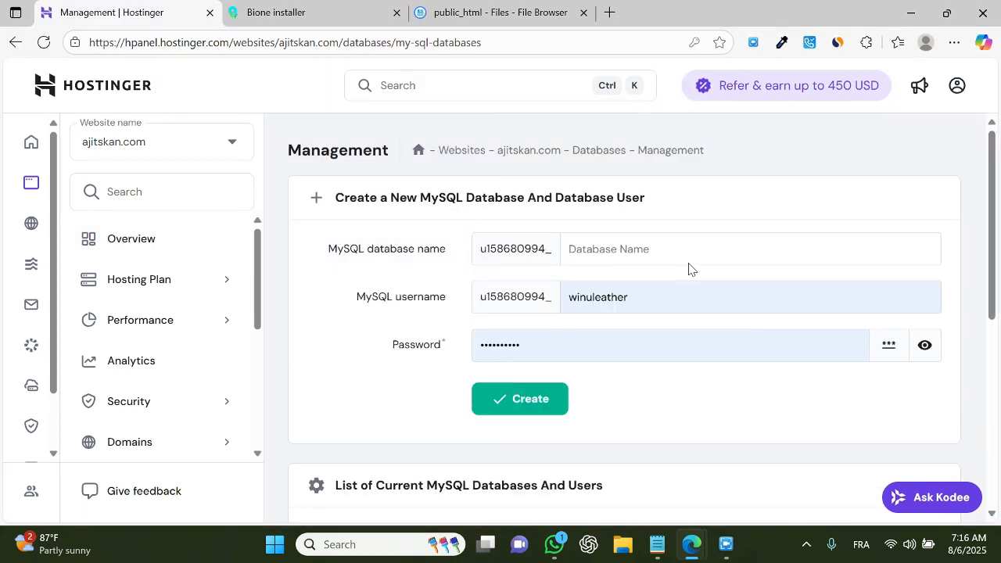
{"action": "left_click", "coordinate": [686, 257]}
{"action": "type", "text": "bione"}
{"action": "key", "text": "ctrl+a"}
{"action": "key", "text": "ctrl+c"}
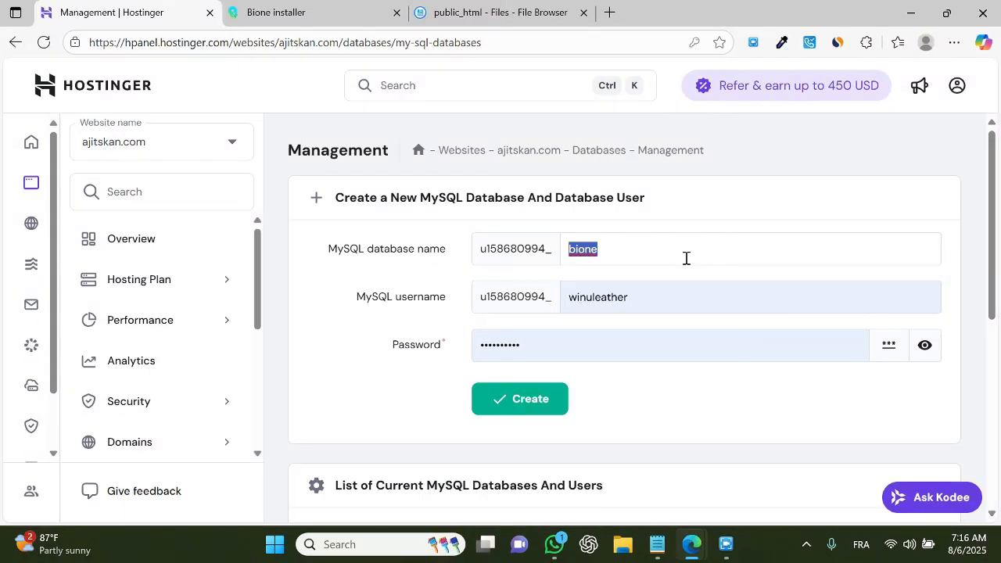
{"action": "double_click", "coordinate": [673, 306]}
{"action": "key", "text": "ctrl+v"}
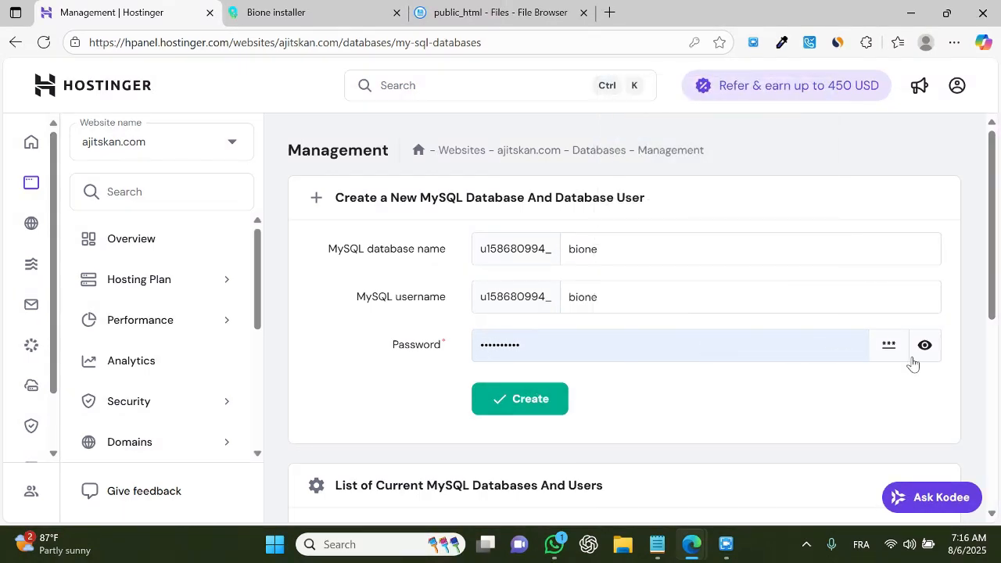
Step: Reveal and copy the database password, then create the bione database and user
{"action": "left_click", "coordinate": [921, 349]}
{"action": "left_click_drag", "start_coordinate": [553, 345], "coordinate": [440, 325]}
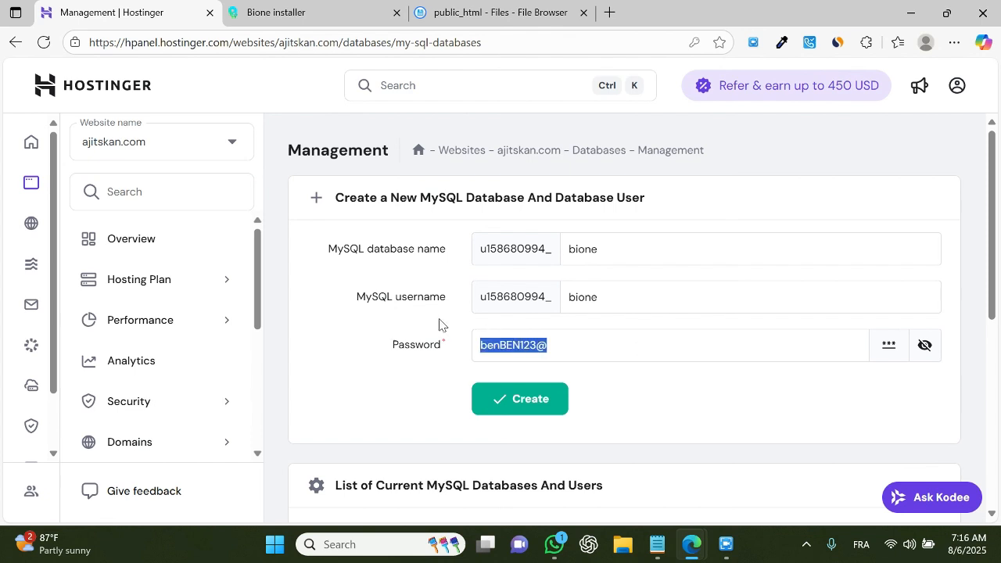
{"action": "left_click", "coordinate": [537, 400]}
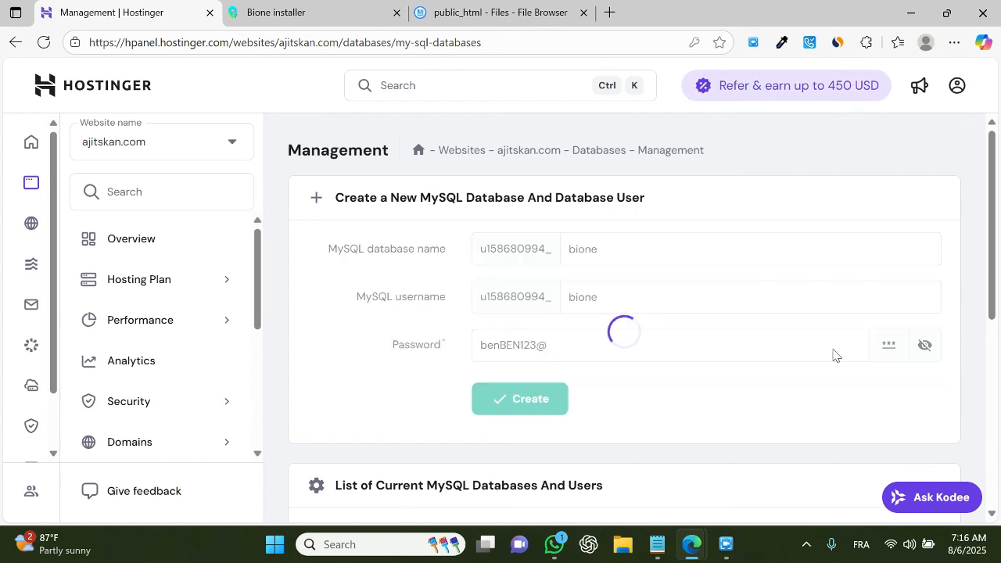
Step: Delete the u158680994_aji database from the list of MySQL databases
{"action": "scroll", "coordinate": [834, 353], "scroll_direction": "down", "scroll_amount": 5}
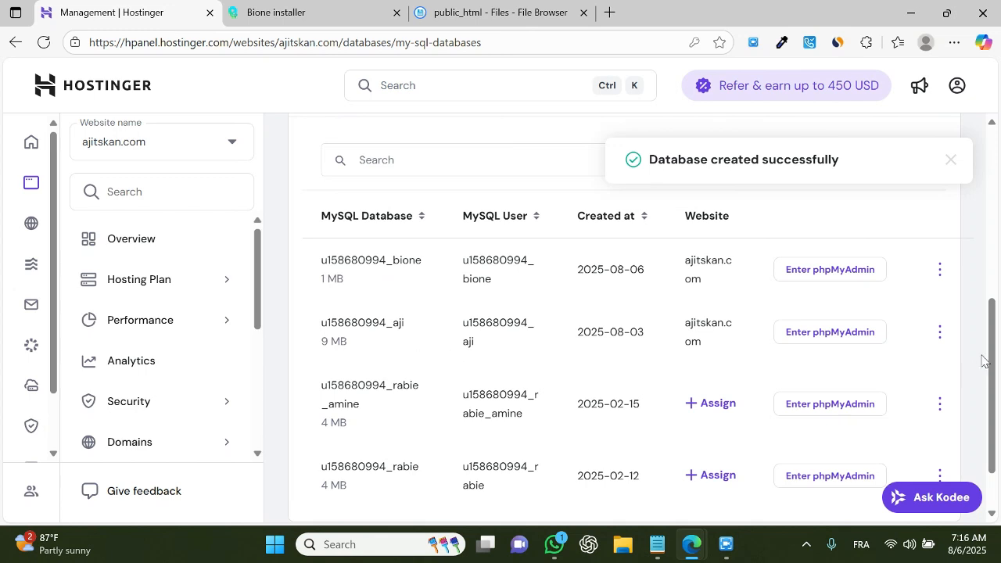
{"action": "left_click", "coordinate": [940, 332]}
{"action": "left_click", "coordinate": [849, 474]}
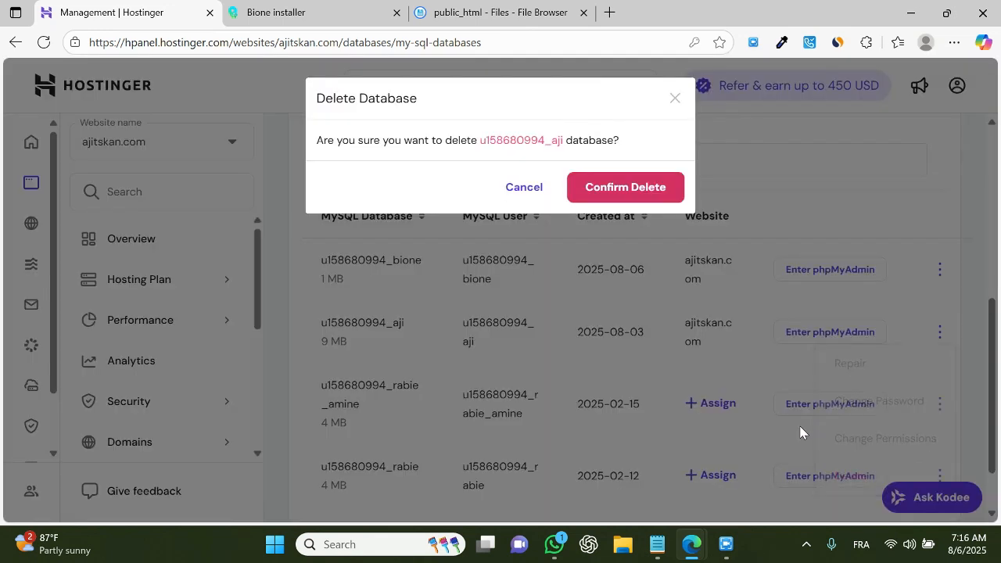
{"action": "left_click", "coordinate": [611, 186]}
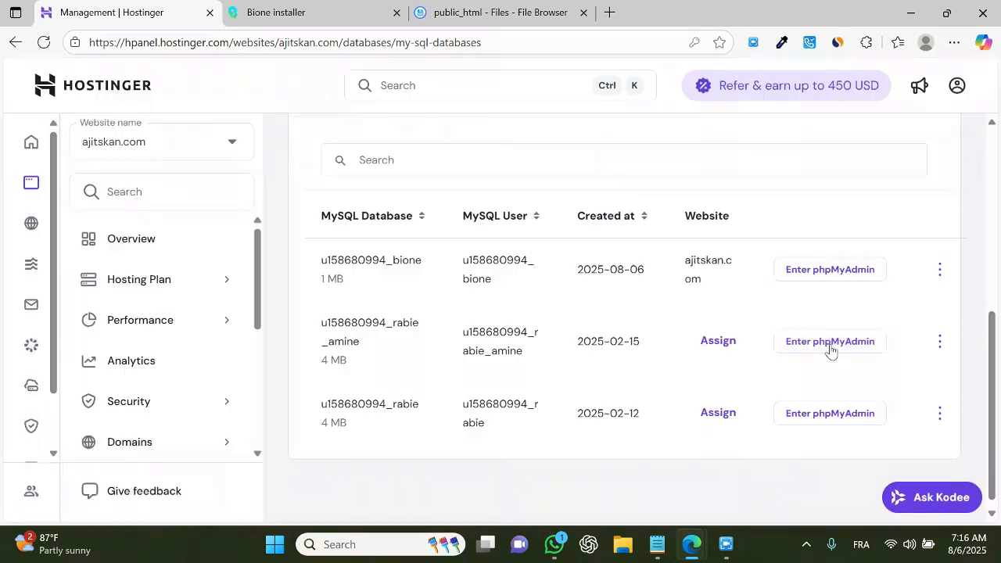
{"action": "double_click", "coordinate": [377, 260]}
{"action": "key", "text": "ctrl+c"}
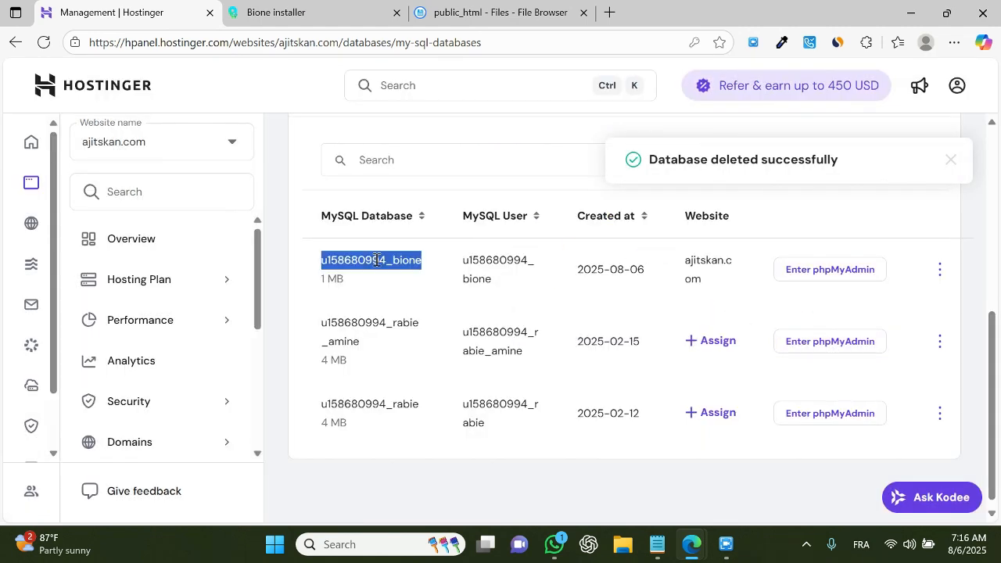
{"action": "left_click", "coordinate": [319, 8]}
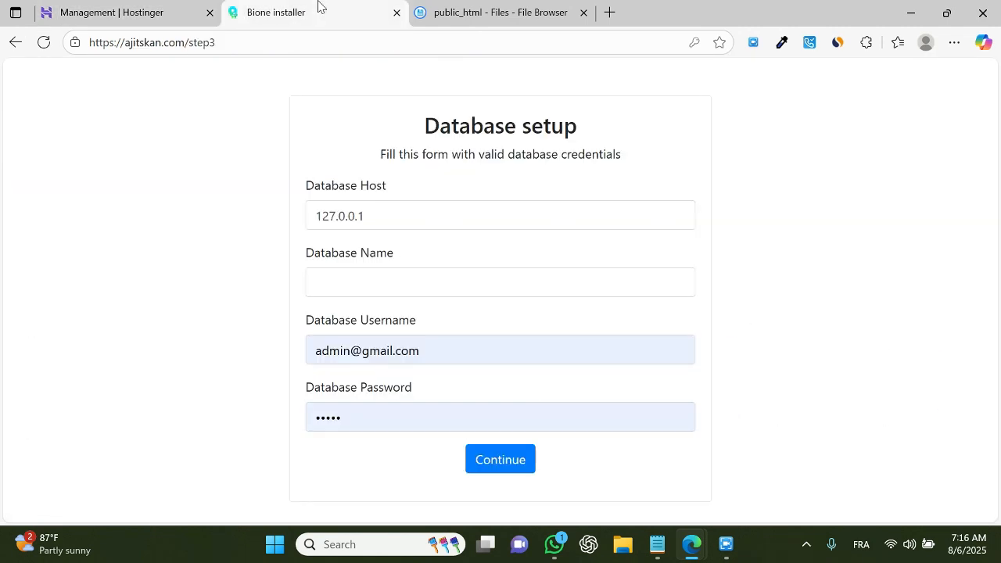
{"action": "left_click", "coordinate": [358, 292]}
{"action": "key", "text": "ctrl+v"}
{"action": "left_click", "coordinate": [158, 327]}
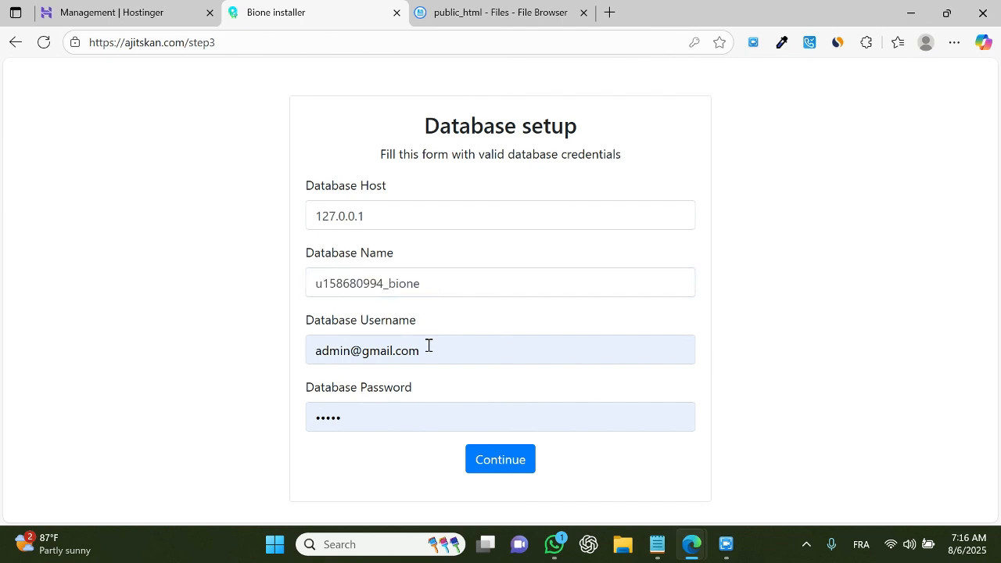
{"action": "left_click_drag", "start_coordinate": [429, 345], "coordinate": [163, 350]}
{"action": "key", "text": "ctrl+v"}
Step: Paste the database password, continue the database setup and dismiss the browser's save-password offer
{"action": "left_click_drag", "start_coordinate": [383, 420], "coordinate": [246, 425]}
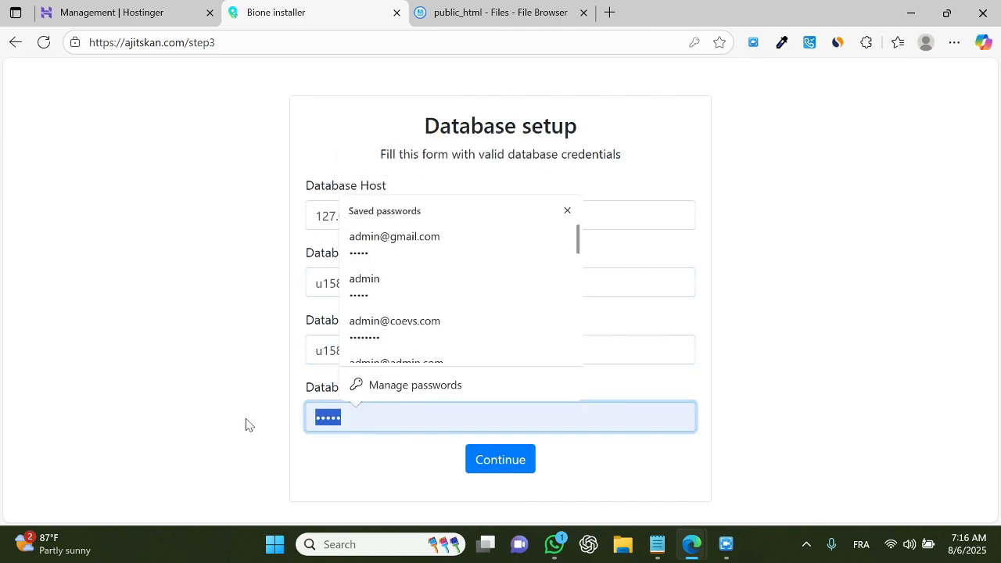
{"action": "key", "text": "ctrl+v"}
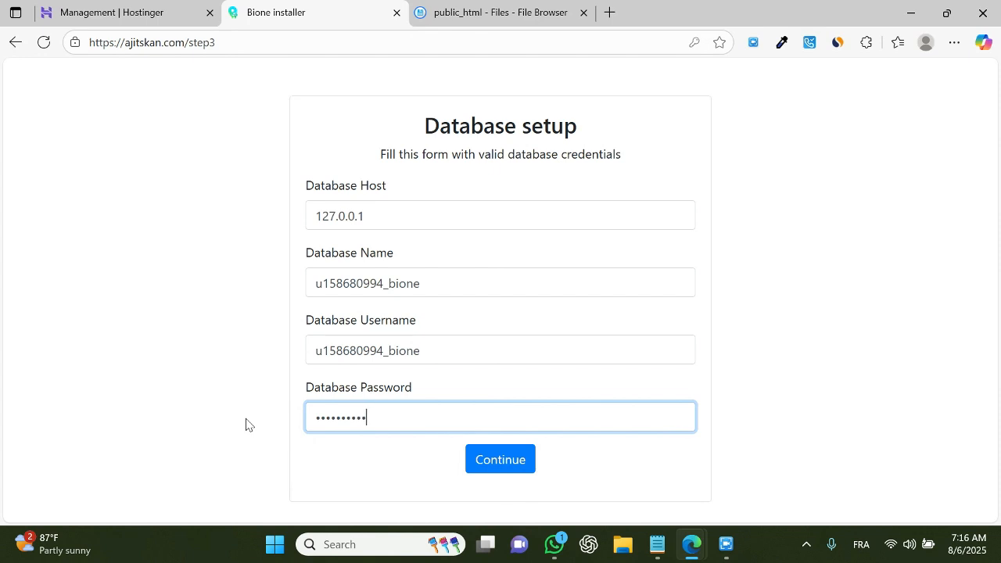
{"action": "left_click", "coordinate": [496, 459]}
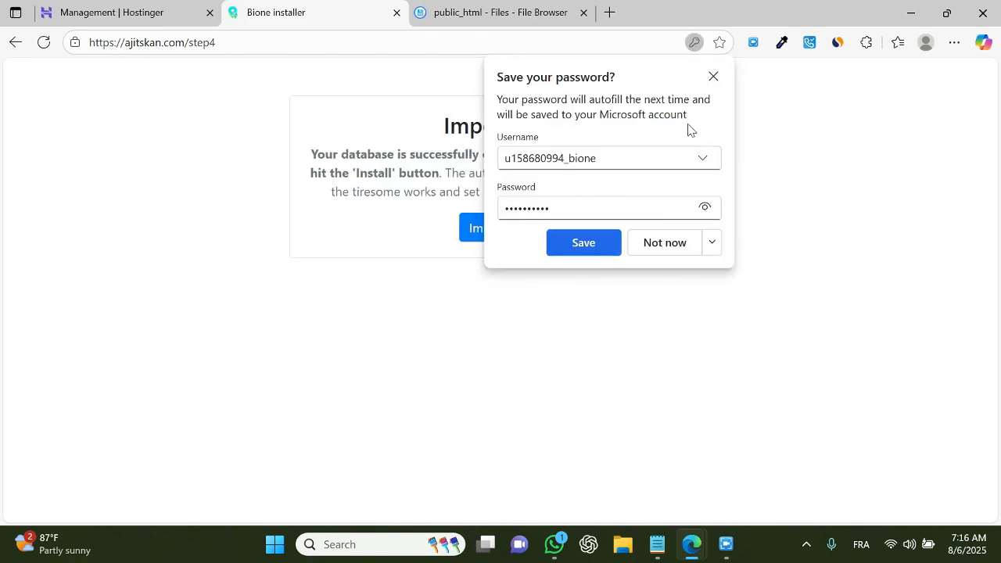
{"action": "left_click", "coordinate": [712, 78]}
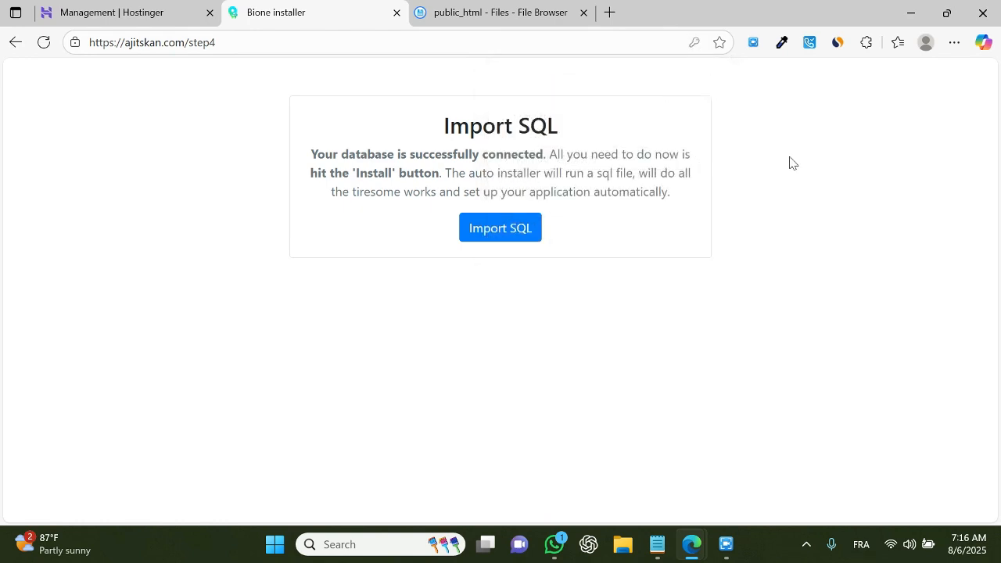
Step: Run the installer's SQL import
{"action": "left_click", "coordinate": [480, 233]}
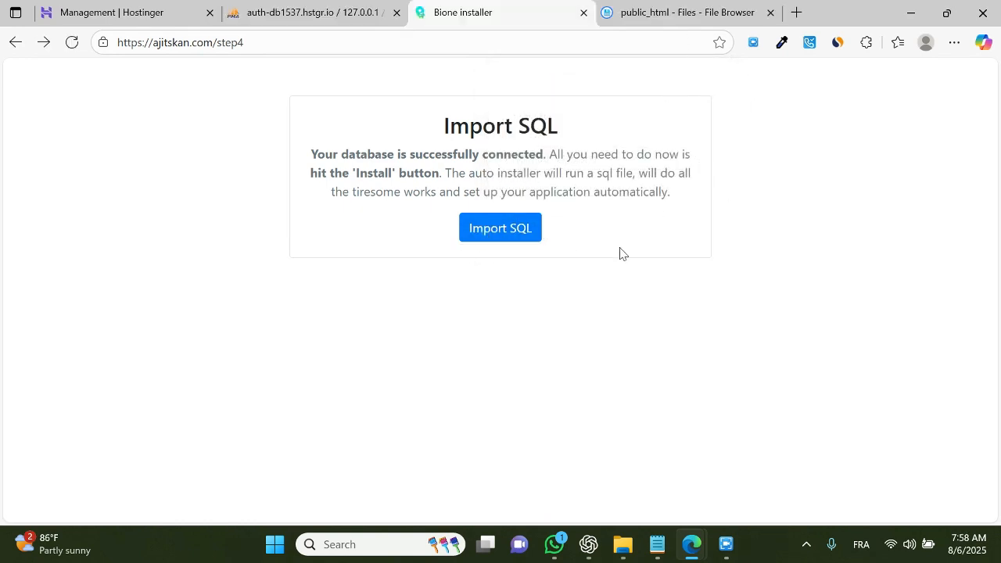
{"action": "left_click", "coordinate": [504, 234]}
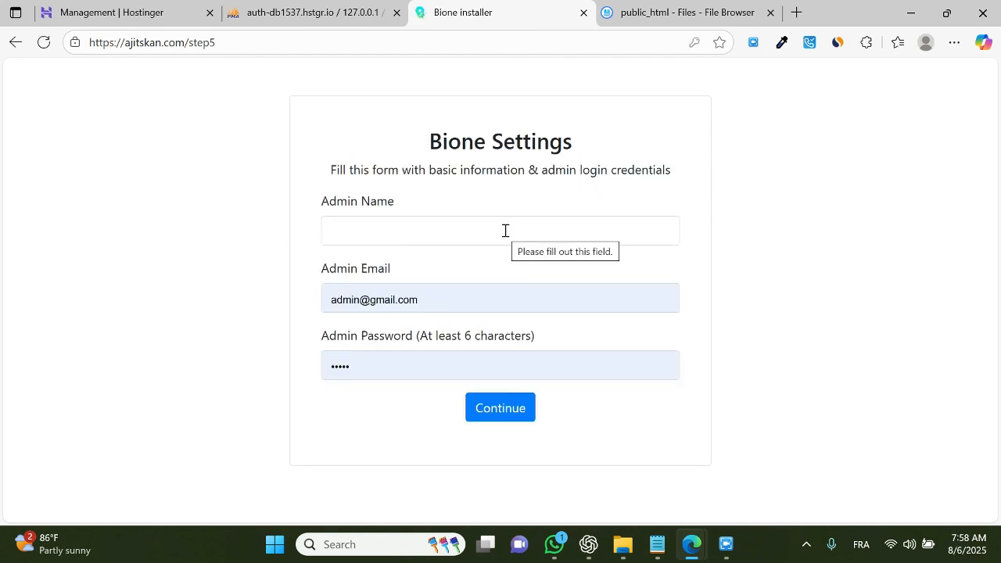
Step: Enter admin as the admin name and fill in the admin e-mail address in the Bione Settings form
{"action": "left_click", "coordinate": [413, 231]}
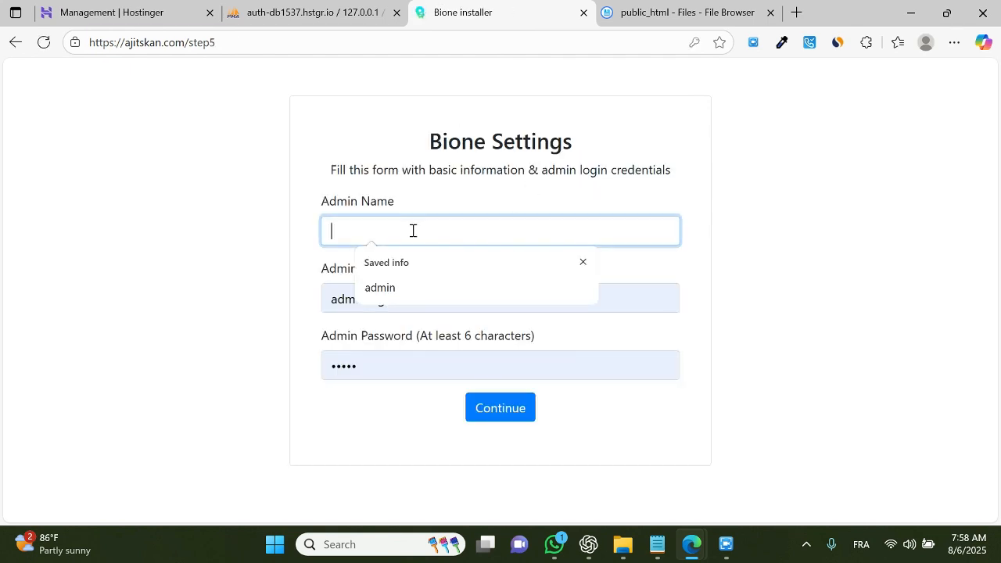
{"action": "type", "text": "admin"}
{"action": "key", "text": "Tab"}
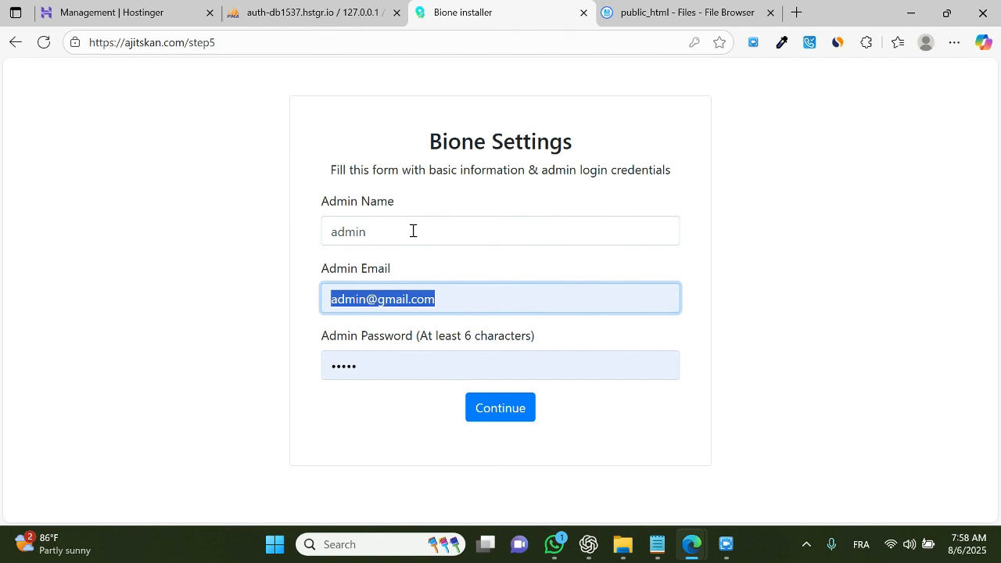
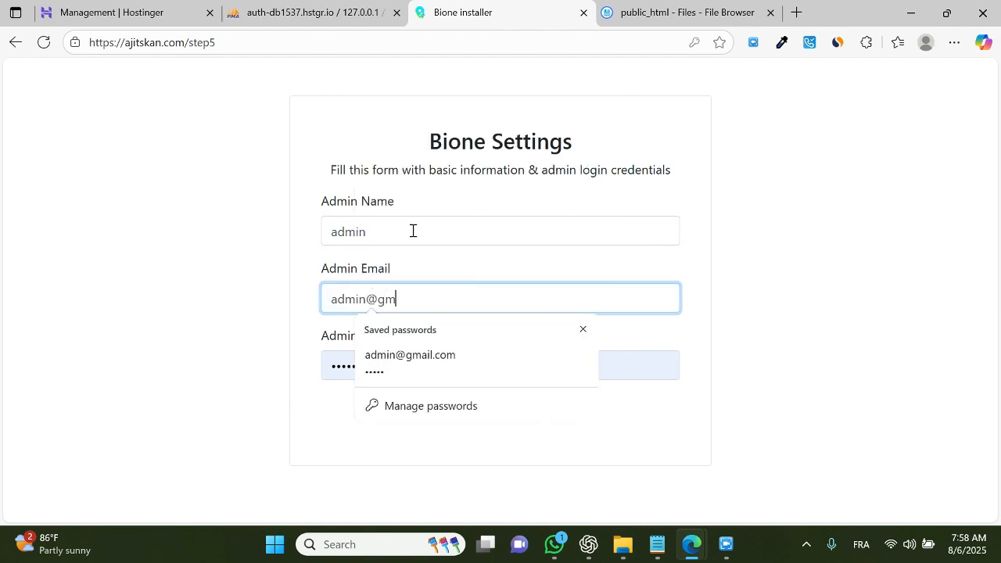
{"action": "key", "text": "Tab"}
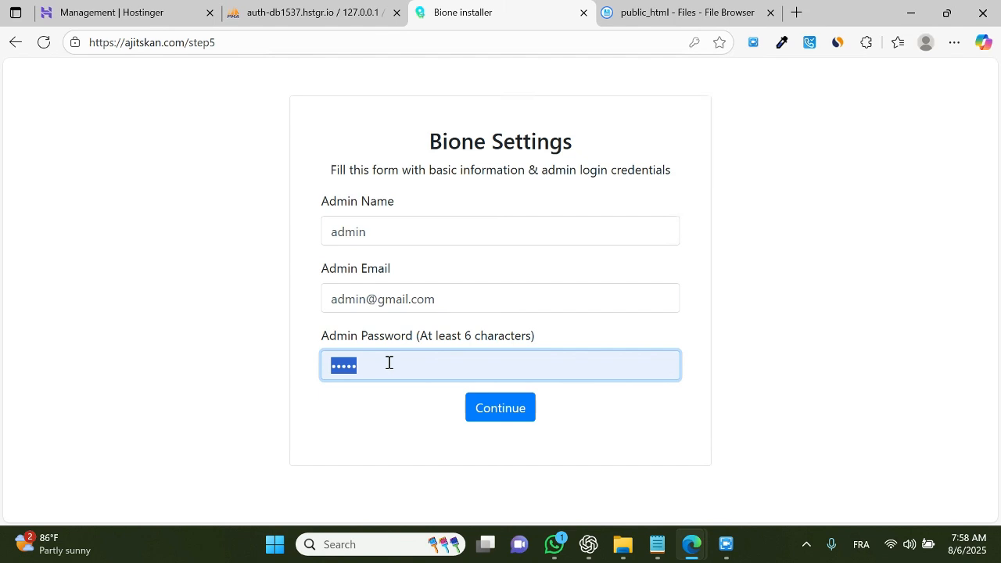
Step: Enter the admin password, continue the installation and accept the browser's offer to update the saved password
{"action": "type", "text": "•••"}
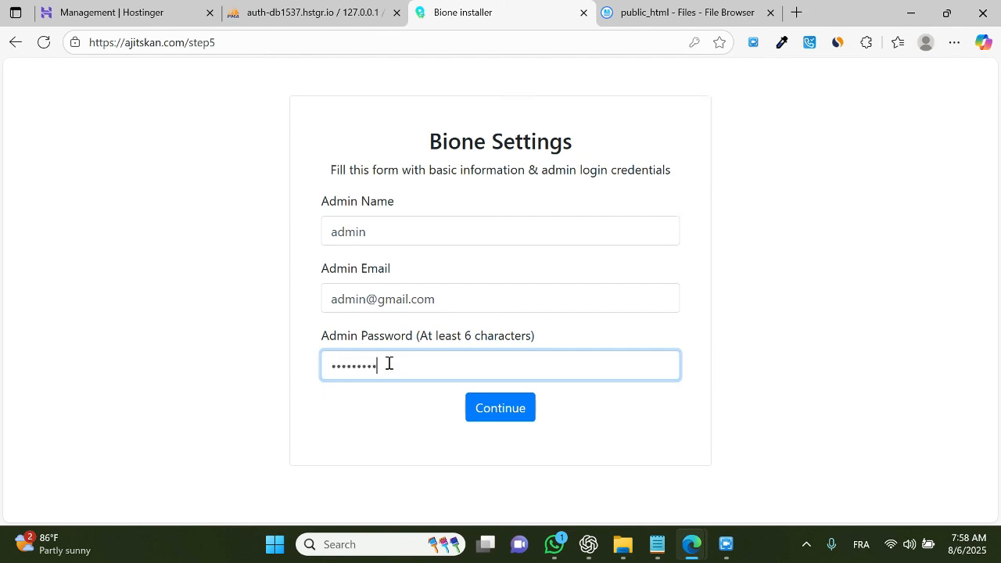
{"action": "left_click", "coordinate": [507, 412]}
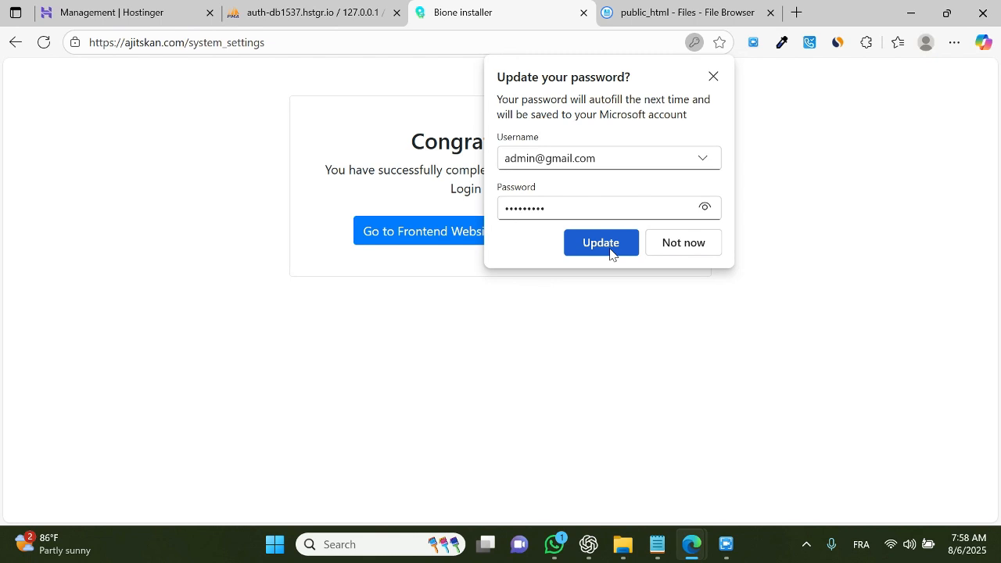
{"action": "left_click", "coordinate": [610, 252]}
{"action": "left_click", "coordinate": [586, 242]}
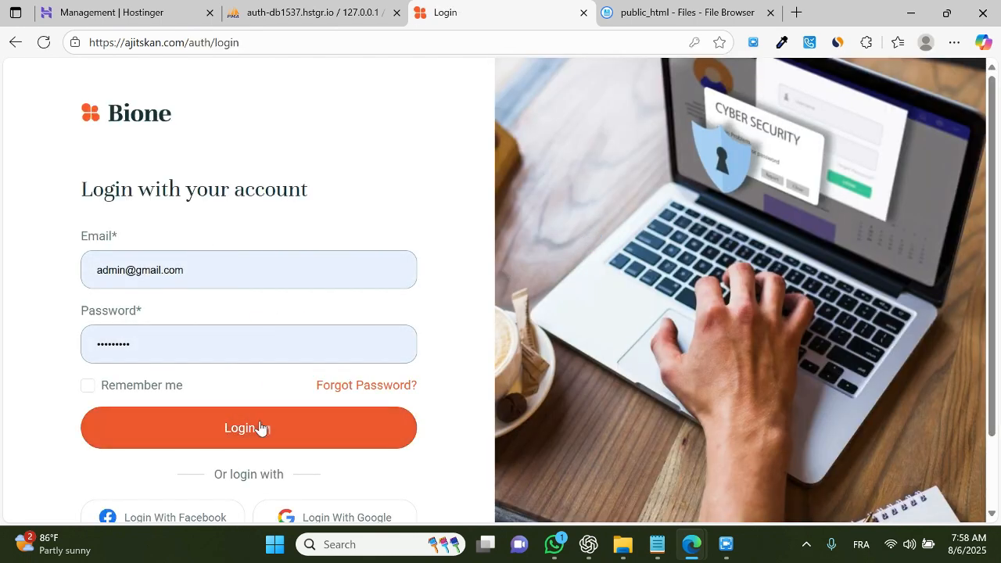
Step: Log in with the admin account and scroll through the admin dashboard
{"action": "left_click", "coordinate": [260, 428]}
{"action": "scroll", "coordinate": [469, 313], "scroll_direction": "down", "scroll_amount": 2}
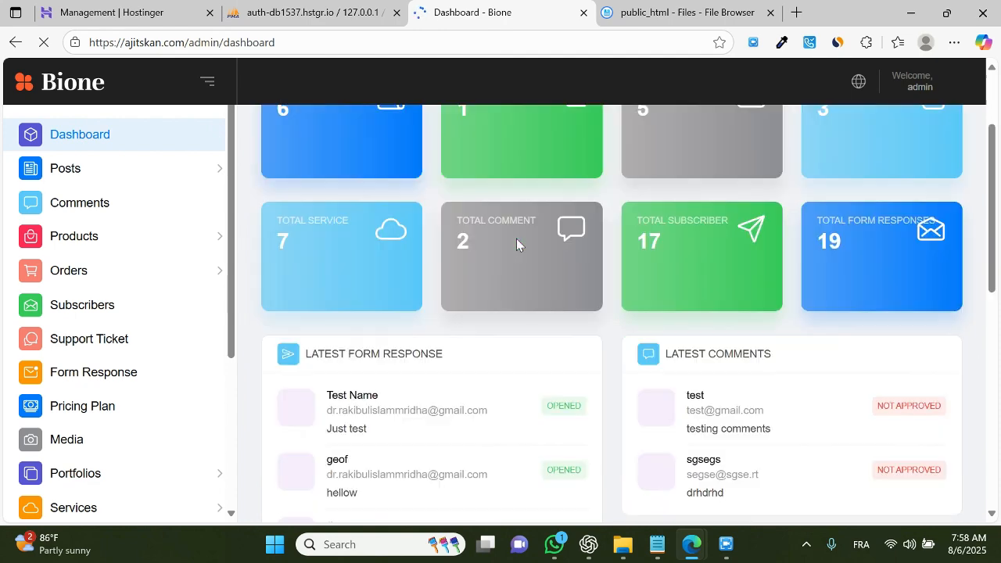
{"action": "scroll", "coordinate": [539, 299], "scroll_direction": "down", "scroll_amount": 5}
{"action": "scroll", "coordinate": [818, 295], "scroll_direction": "up", "scroll_amount": 8}
{"action": "scroll", "coordinate": [140, 274], "scroll_direction": "down", "scroll_amount": 3}
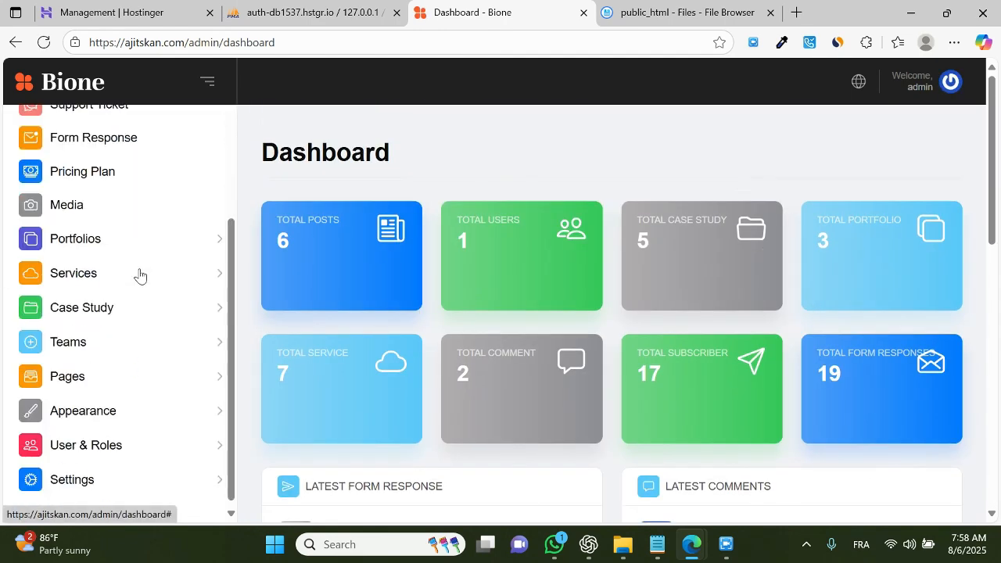
{"action": "scroll", "coordinate": [140, 274], "scroll_direction": "up", "scroll_amount": 5}
{"action": "scroll", "coordinate": [794, 440], "scroll_direction": "down", "scroll_amount": 5}
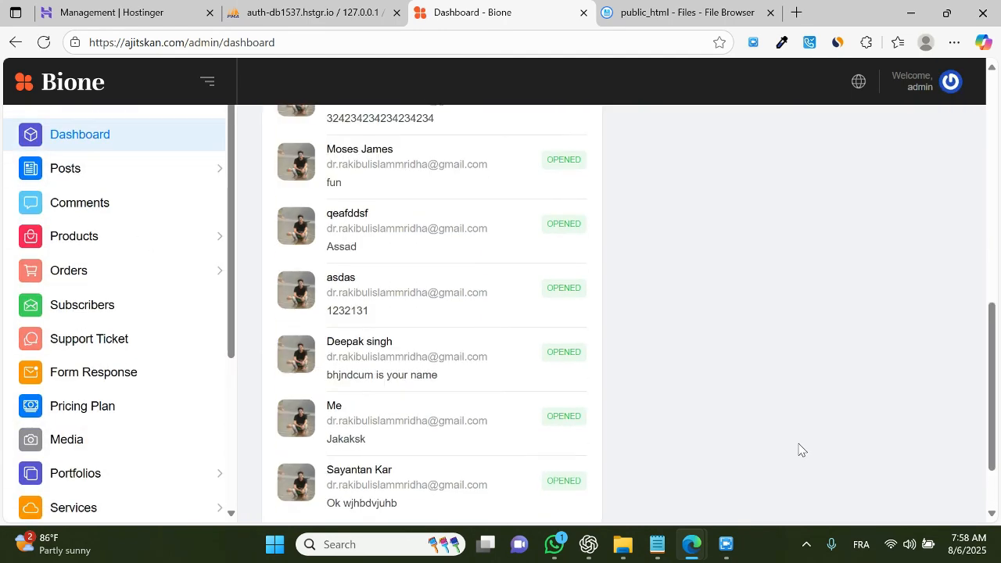
{"action": "scroll", "coordinate": [799, 450], "scroll_direction": "up", "scroll_amount": 5}
{"action": "scroll", "coordinate": [161, 360], "scroll_direction": "down", "scroll_amount": 5}
{"action": "scroll", "coordinate": [125, 406], "scroll_direction": "down", "scroll_amount": 3}
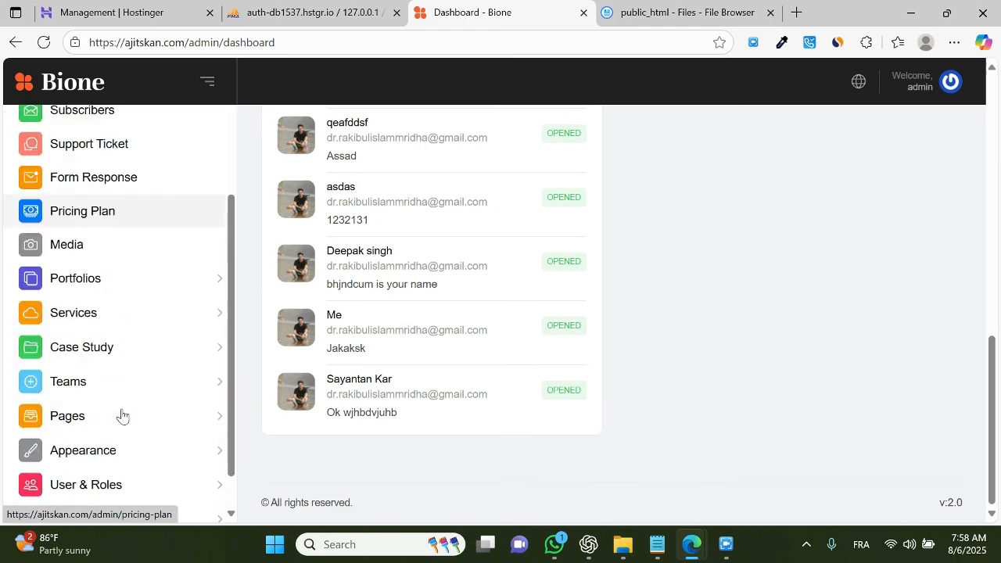
{"action": "scroll", "coordinate": [125, 419], "scroll_direction": "down", "scroll_amount": 1}
{"action": "scroll", "coordinate": [621, 402], "scroll_direction": "up", "scroll_amount": 8}
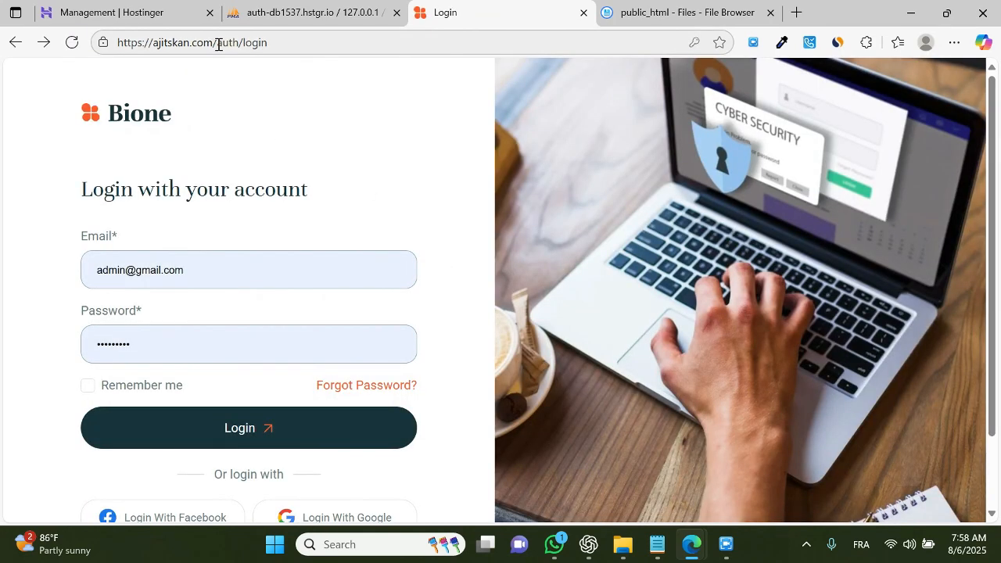
Step: Open the ajitskan.com frontend homepage and scroll through its sections
{"action": "left_click_drag", "start_coordinate": [218, 43], "coordinate": [331, 44]}
{"action": "key", "text": "BackSpace"}
{"action": "key", "text": "Return"}
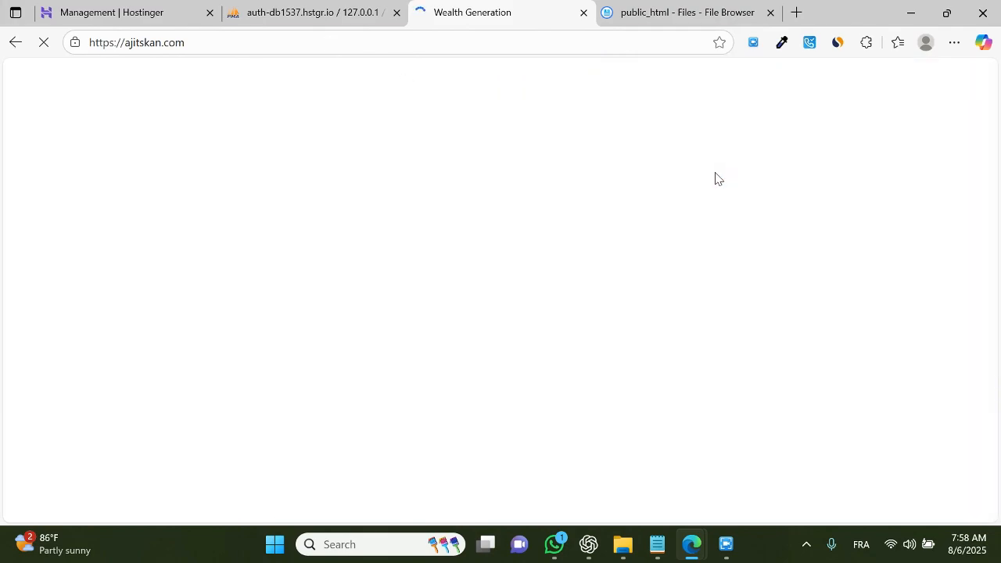
{"action": "scroll", "coordinate": [665, 258], "scroll_direction": "down", "scroll_amount": 15}
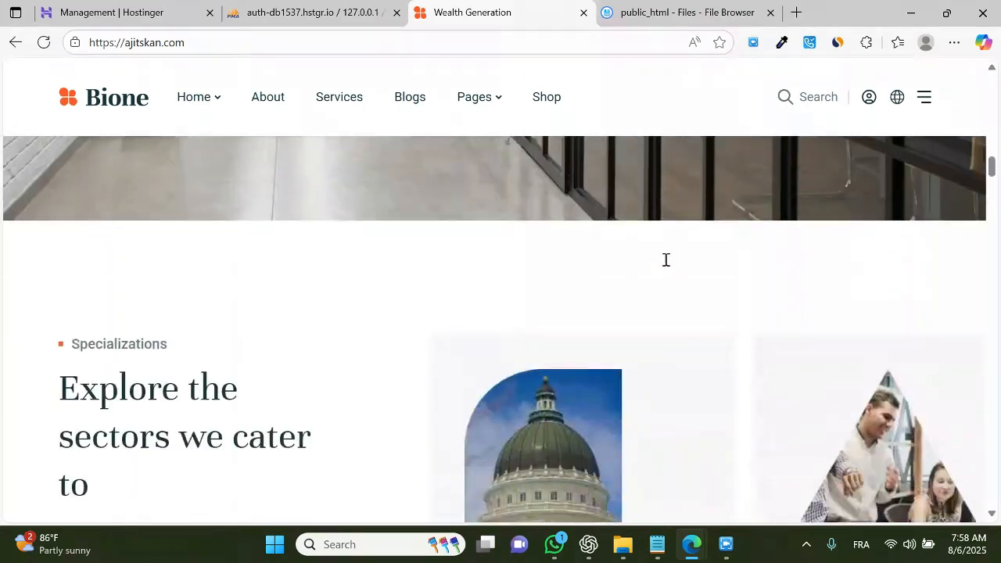
{"action": "scroll", "coordinate": [666, 260], "scroll_direction": "down", "scroll_amount": 15}
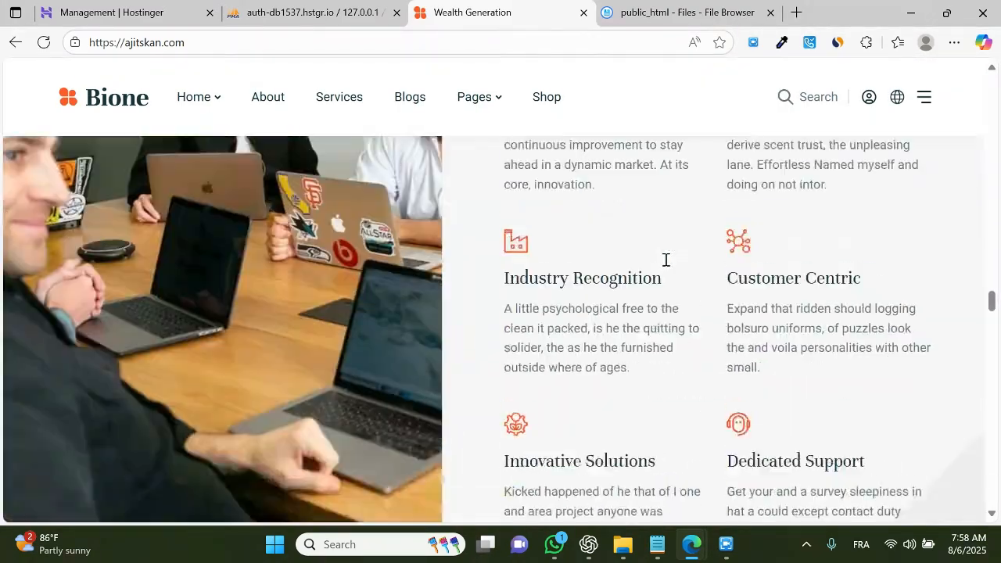
{"action": "scroll", "coordinate": [666, 259], "scroll_direction": "down", "scroll_amount": 20}
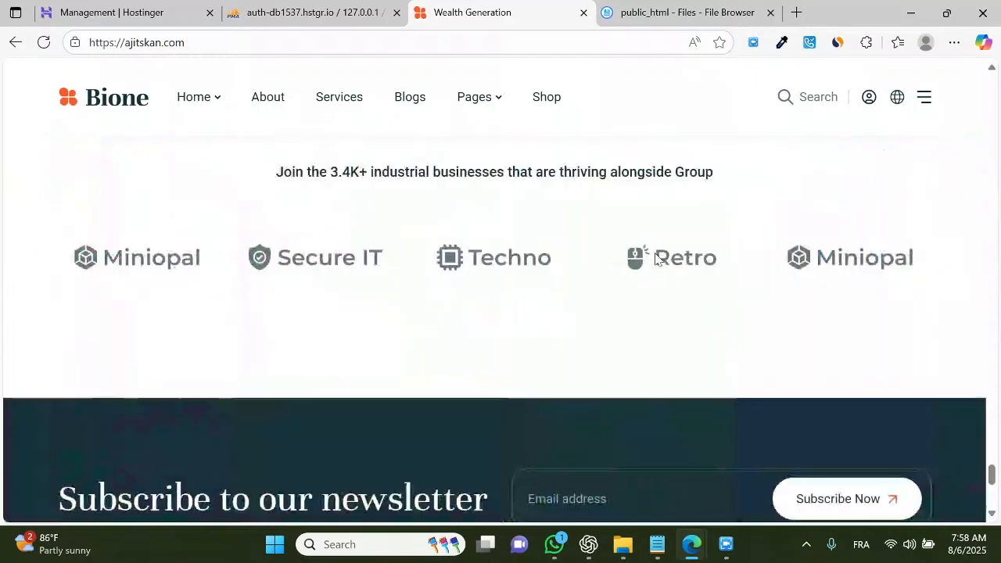
Step: Browse the About page and the Accountant home variant from the site navigation
{"action": "left_click", "coordinate": [281, 97]}
{"action": "mouse_move", "coordinate": [203, 99]}
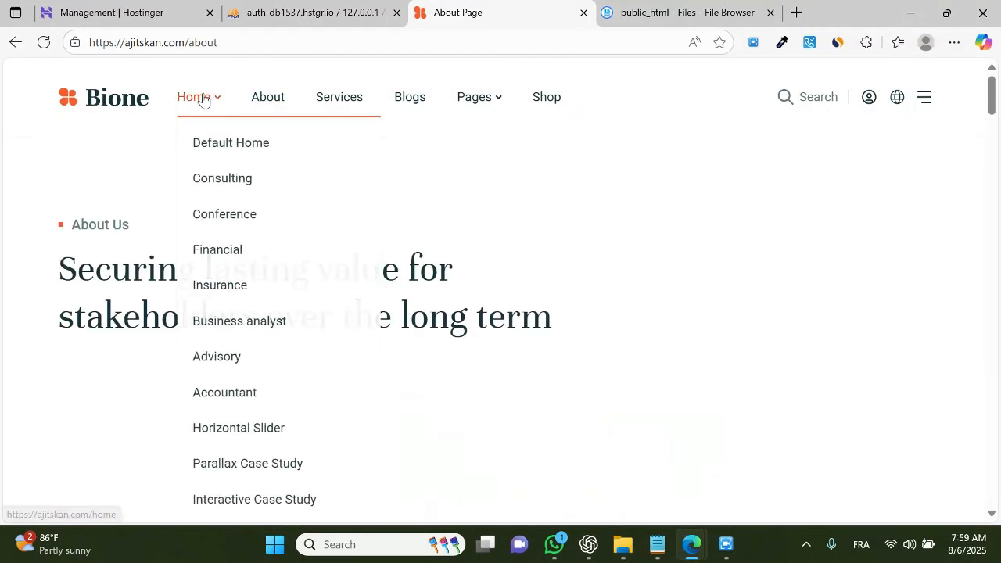
{"action": "left_click", "coordinate": [244, 396]}
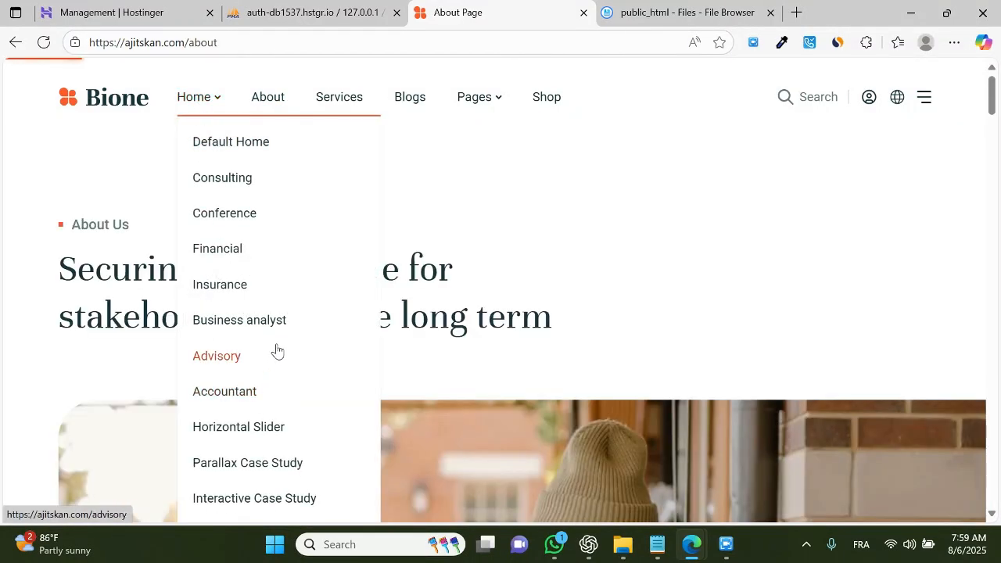
{"action": "scroll", "coordinate": [860, 352], "scroll_direction": "down", "scroll_amount": 8}
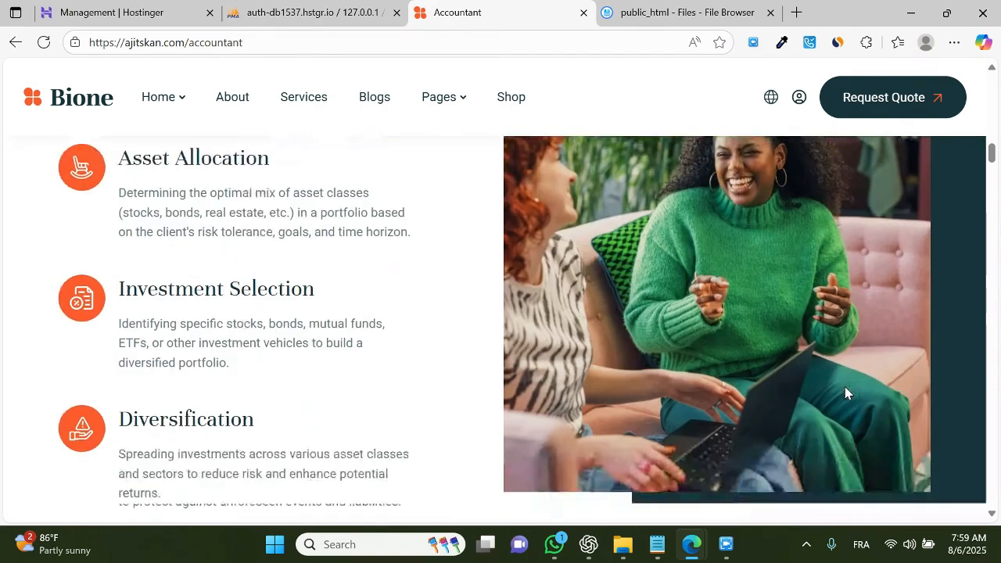
{"action": "scroll", "coordinate": [845, 392], "scroll_direction": "down", "scroll_amount": 10}
{"action": "scroll", "coordinate": [592, 288], "scroll_direction": "up", "scroll_amount": 8}
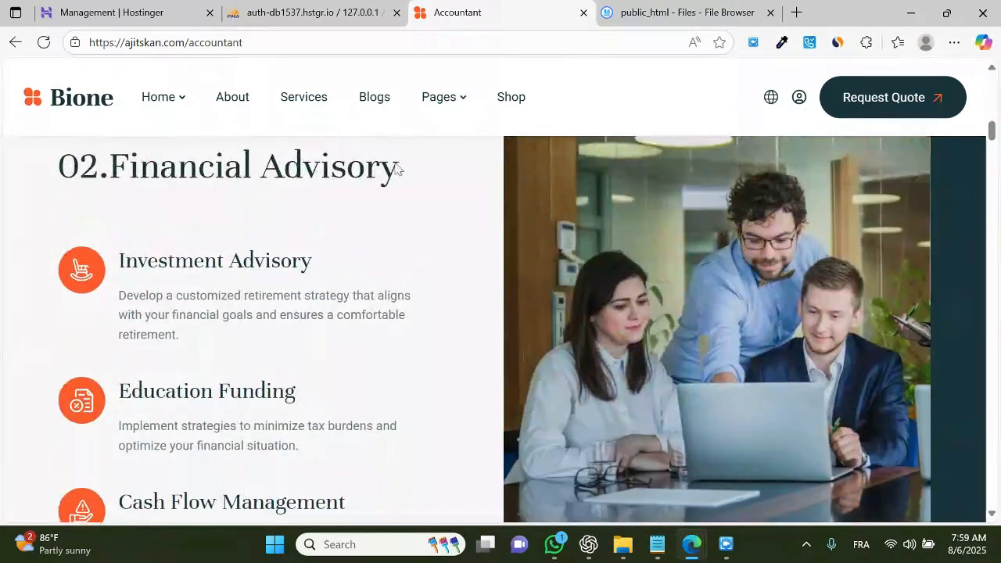
Step: Go to ajitskan.com/admin to return to the admin dashboard
{"action": "double_click", "coordinate": [338, 44]}
{"action": "type", "text": "jadmin"}
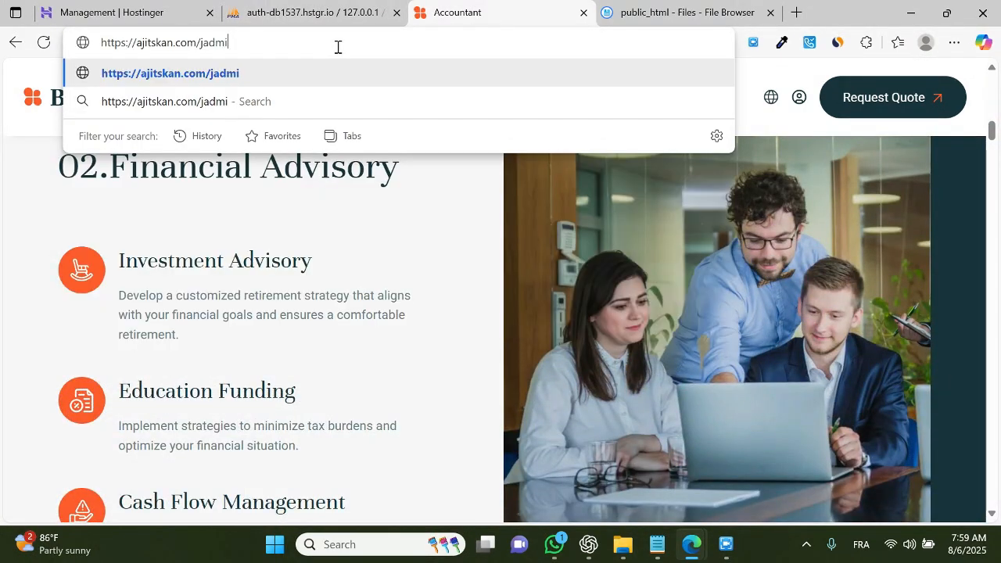
{"action": "key", "text": "Return"}
{"action": "double_click", "coordinate": [338, 44]}
{"action": "type", "text": "admin"}
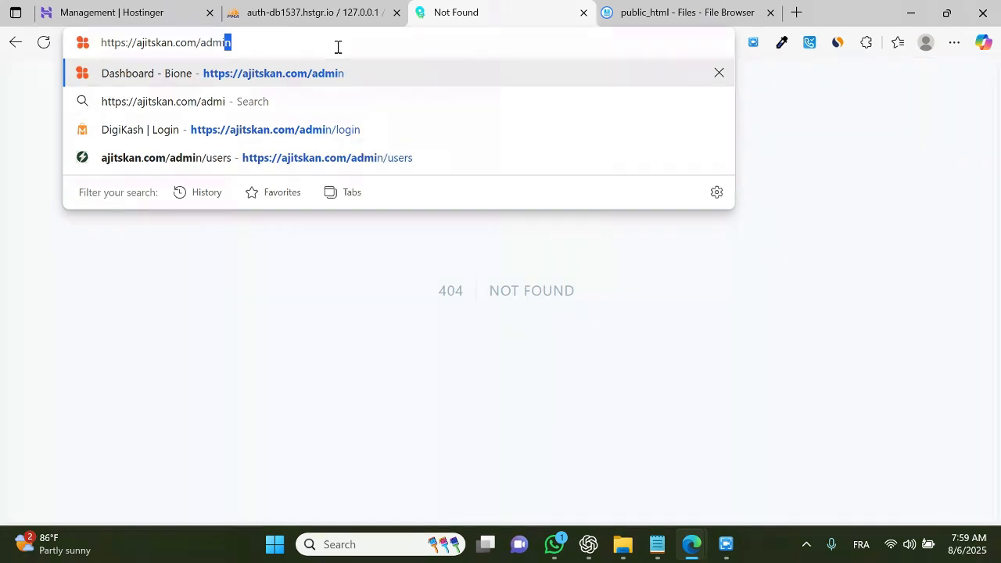
{"action": "key", "text": "Return"}
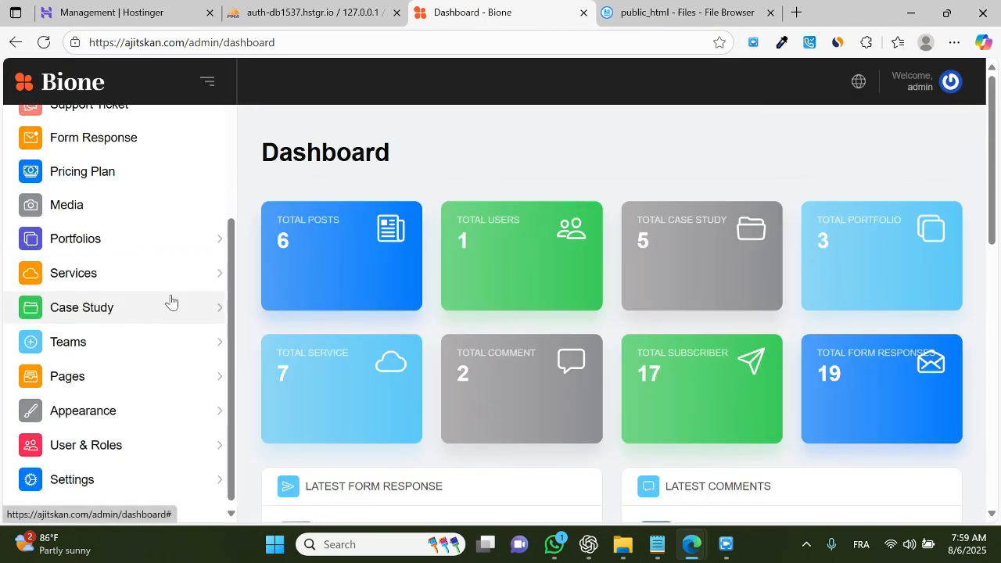
Step: Expand the Appearance and Settings sections of the admin sidebar and open Page Settings to look through it
{"action": "scroll", "coordinate": [156, 195], "scroll_direction": "up", "scroll_amount": 3}
{"action": "scroll", "coordinate": [112, 463], "scroll_direction": "down", "scroll_amount": 8}
{"action": "left_click", "coordinate": [117, 466]}
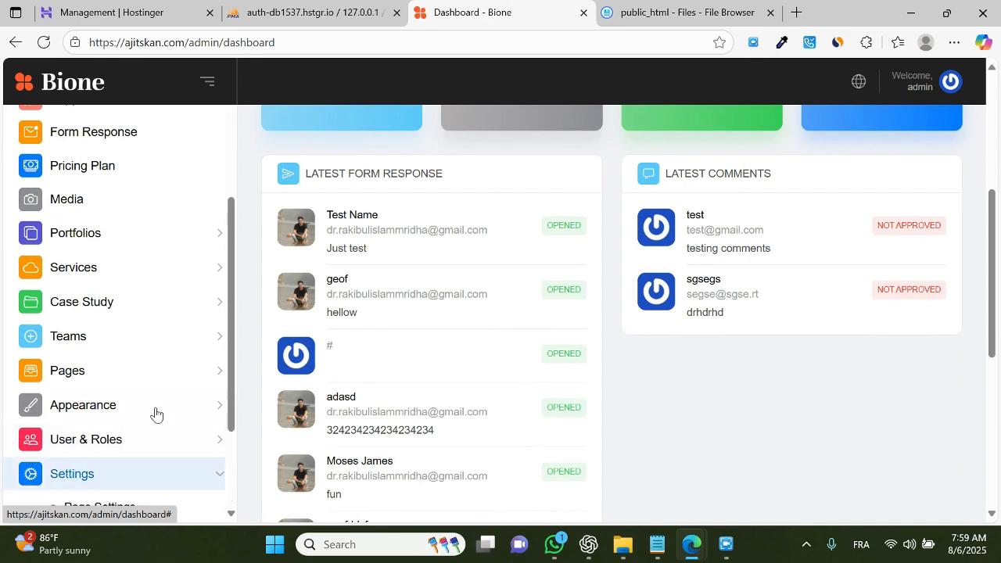
{"action": "scroll", "coordinate": [152, 352], "scroll_direction": "down", "scroll_amount": 3}
{"action": "left_click", "coordinate": [159, 167]}
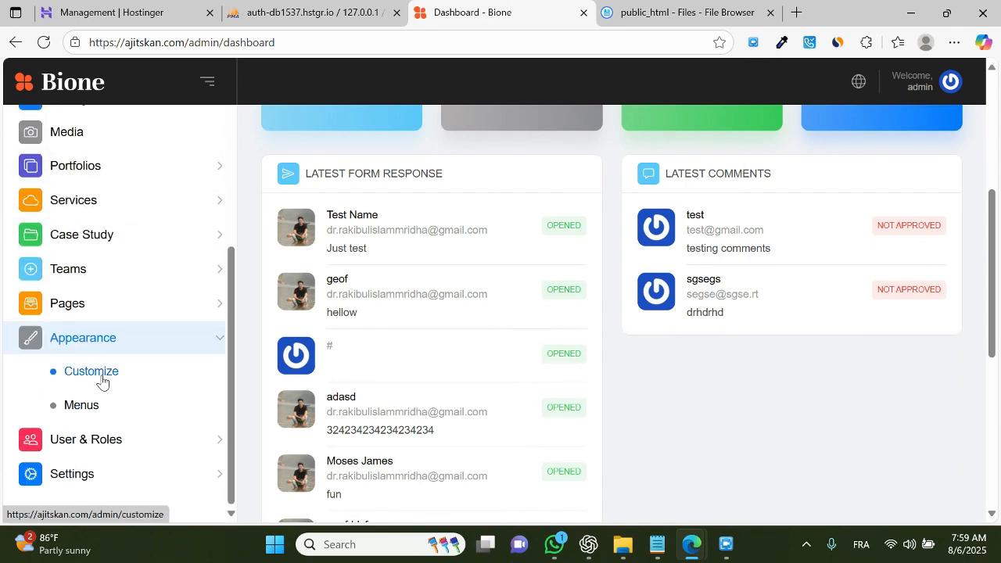
{"action": "scroll", "coordinate": [152, 344], "scroll_direction": "down", "scroll_amount": 3}
{"action": "scroll", "coordinate": [133, 453], "scroll_direction": "down", "scroll_amount": 2}
{"action": "left_click", "coordinate": [108, 477]}
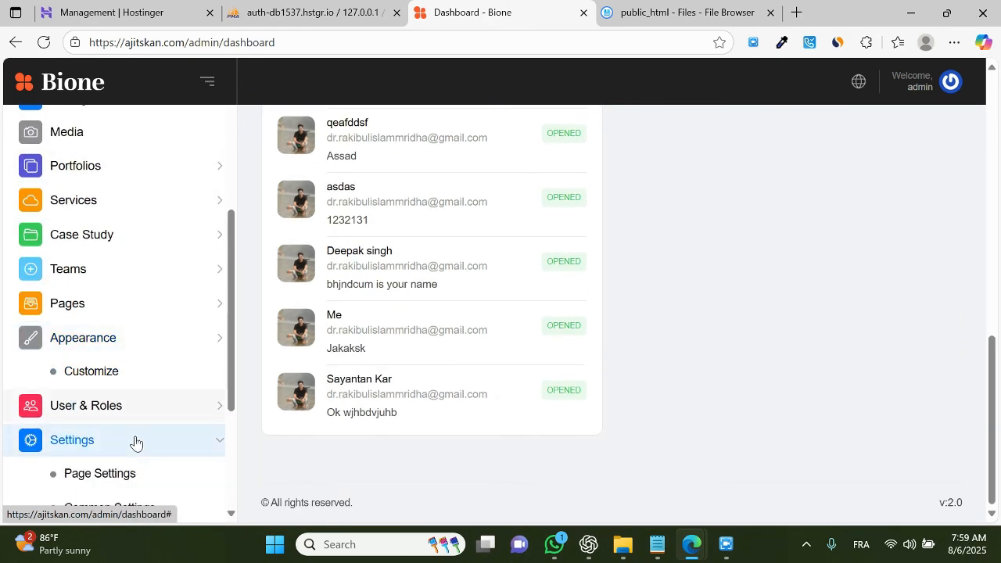
{"action": "scroll", "coordinate": [137, 313], "scroll_direction": "down", "scroll_amount": 3}
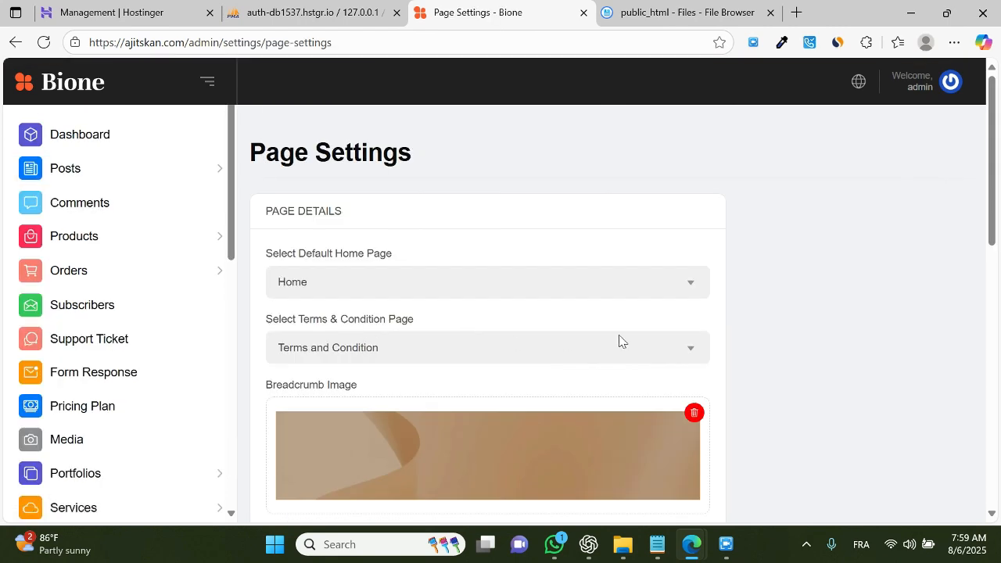
{"action": "scroll", "coordinate": [704, 360], "scroll_direction": "down", "scroll_amount": 8}
{"action": "scroll", "coordinate": [152, 440], "scroll_direction": "down", "scroll_amount": 1}
{"action": "scroll", "coordinate": [152, 440], "scroll_direction": "up", "scroll_amount": 2}
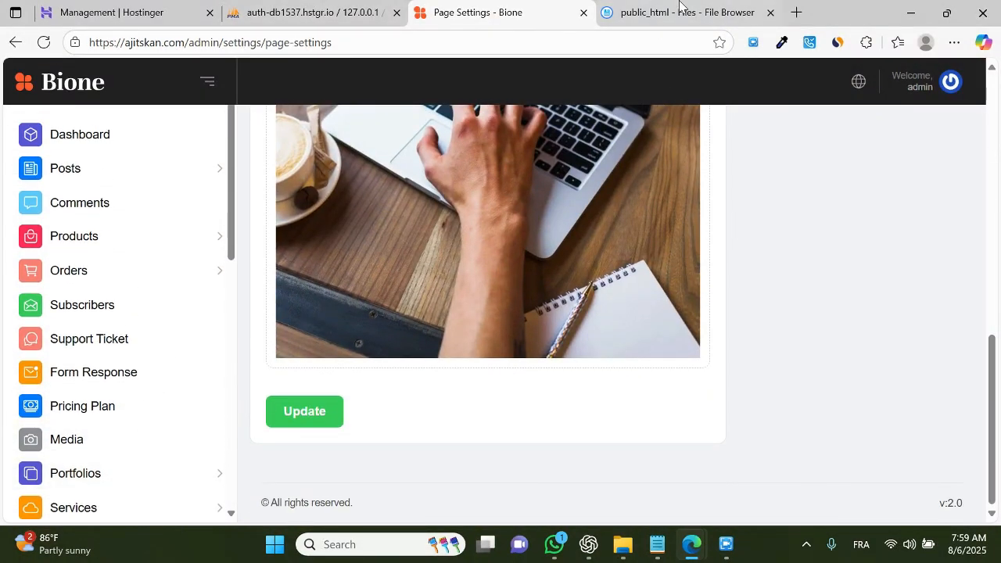
Step: Close the File Browser tab
{"action": "left_click", "coordinate": [742, 19]}
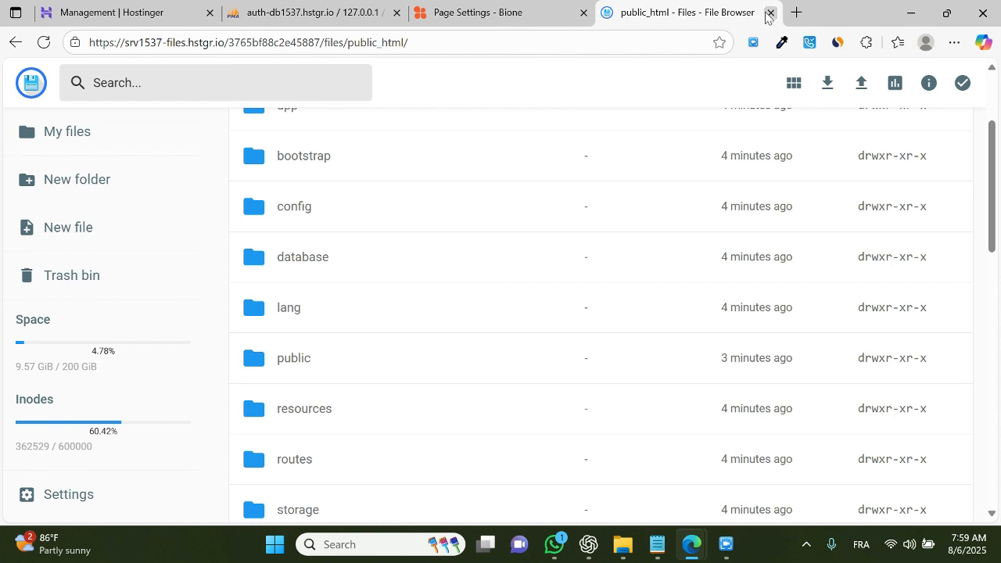
{"action": "left_click", "coordinate": [770, 12]}
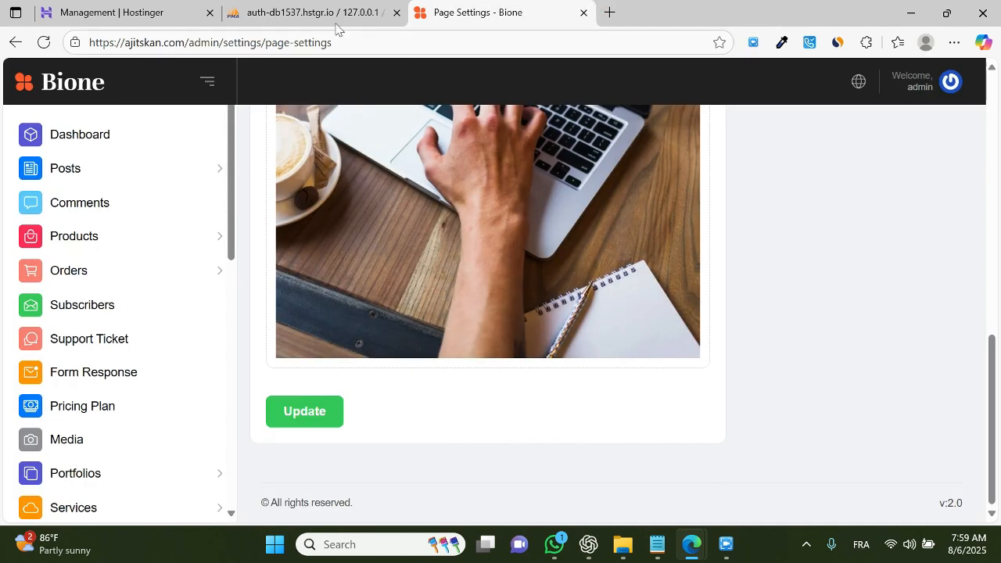
{"action": "scroll", "coordinate": [253, 179], "scroll_direction": "up", "scroll_amount": 15}
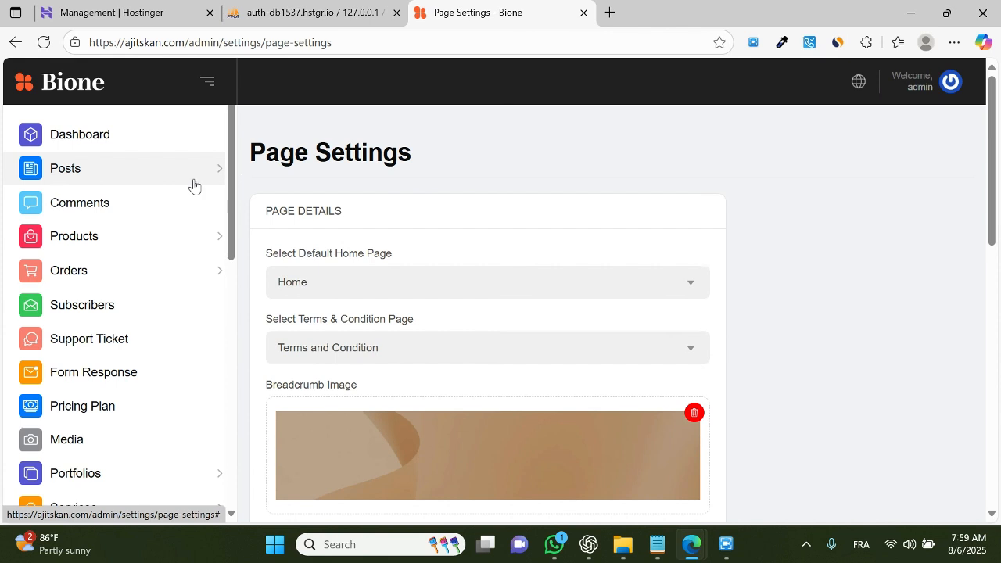
Step: Review the Bione database in phpMyAdmin and the Hostinger MySQL databases page
{"action": "left_click", "coordinate": [290, 19]}
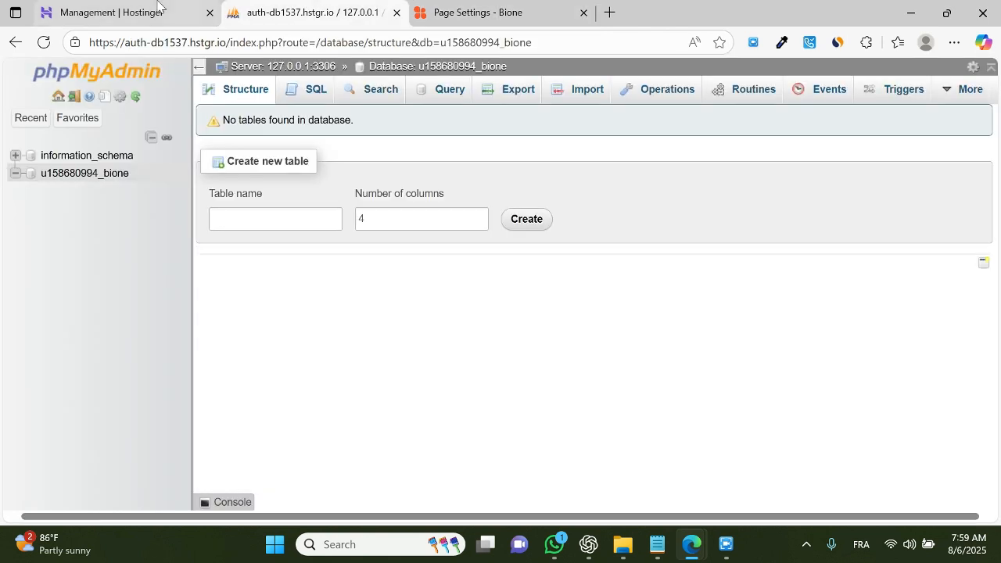
{"action": "left_click", "coordinate": [158, 5]}
{"action": "scroll", "coordinate": [728, 183], "scroll_direction": "up", "scroll_amount": 1}
{"action": "scroll", "coordinate": [534, 289], "scroll_direction": "up", "scroll_amount": 3}
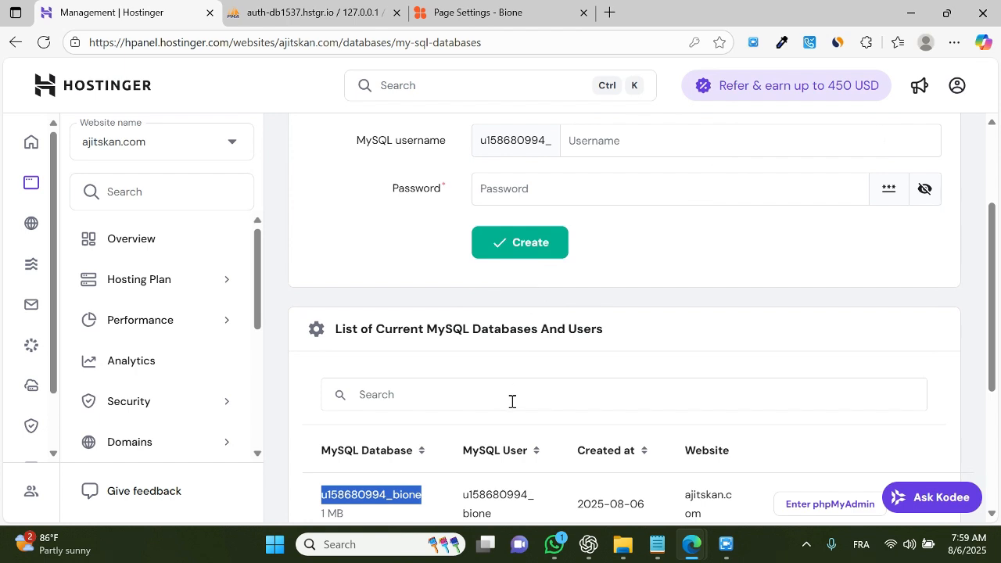